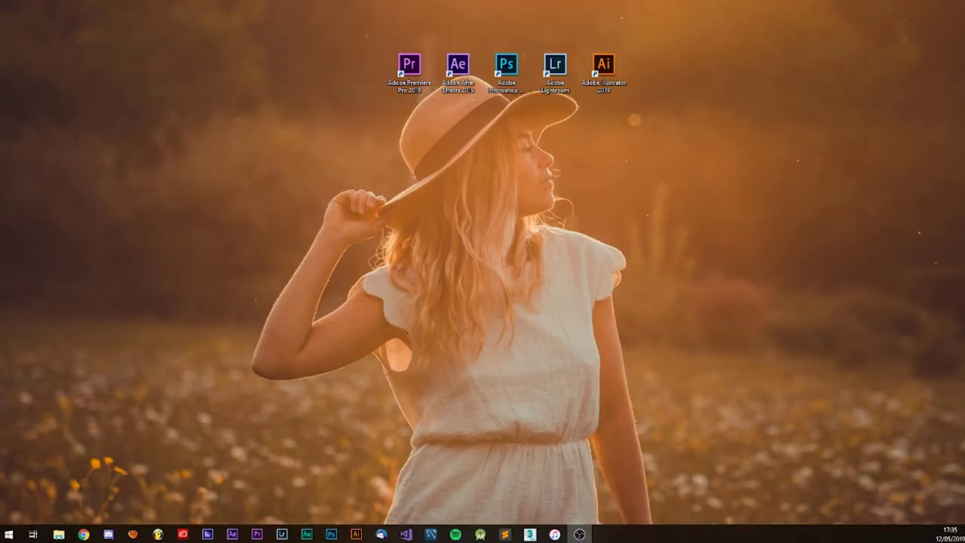
# Open the Tuto photo folder and preview the first portrait photo.
pyautogui.click(58, 534)
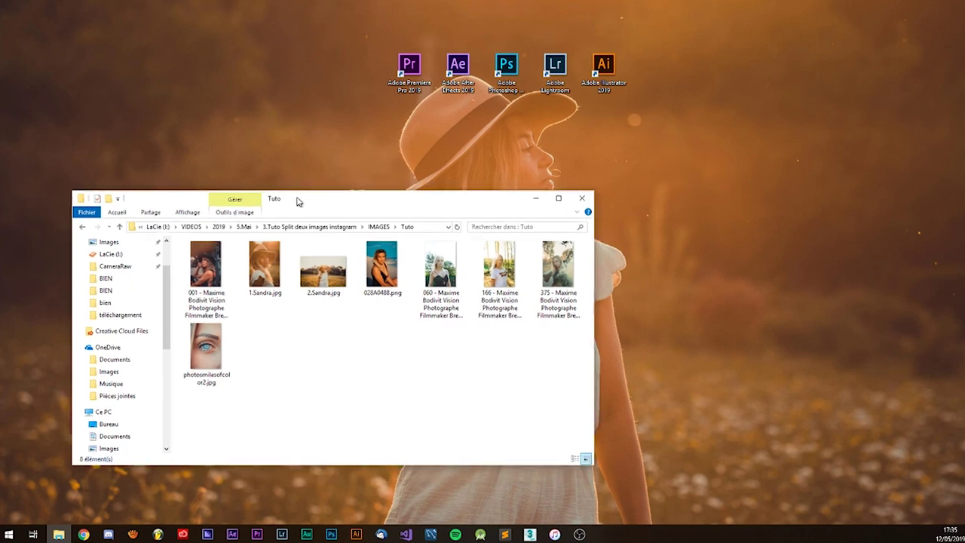
pyautogui.moveTo(283, 211); pyautogui.dragTo(239, 209)
pyautogui.doubleClick(154, 271)
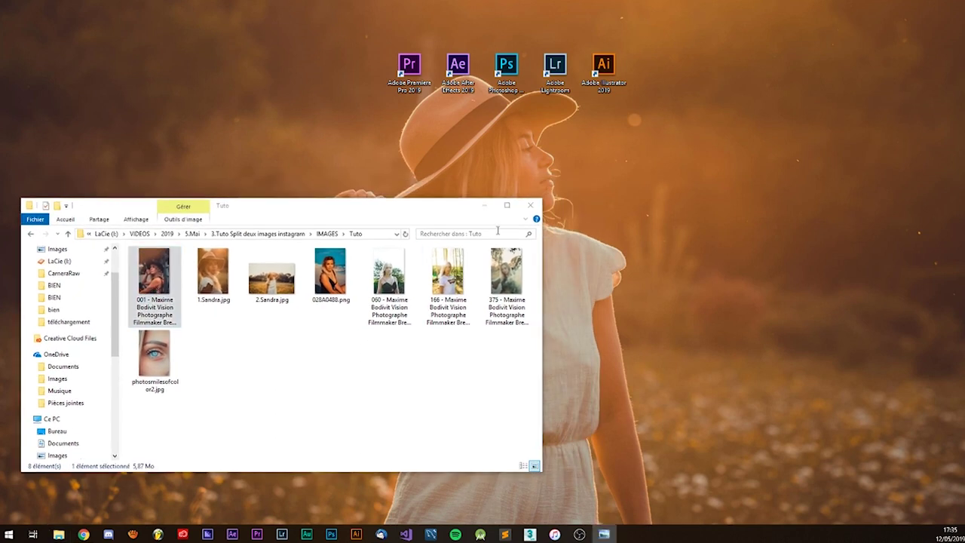
pyautogui.moveTo(698, 53); pyautogui.dragTo(783, 48)
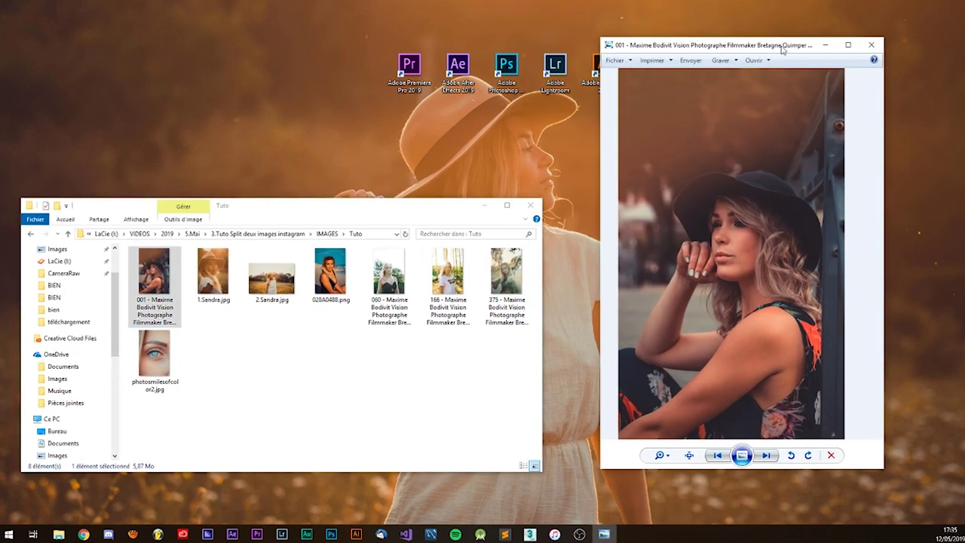
# Page through the remaining photos, close the preview, and select 2.Sandra.jpg.
pyautogui.click(766, 455)
pyautogui.click(767, 457)
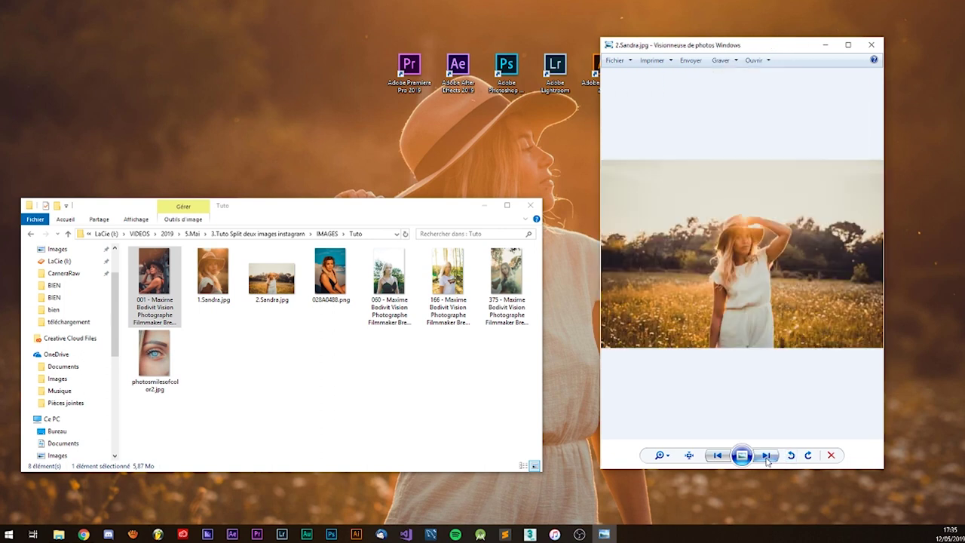
pyautogui.click(766, 456)
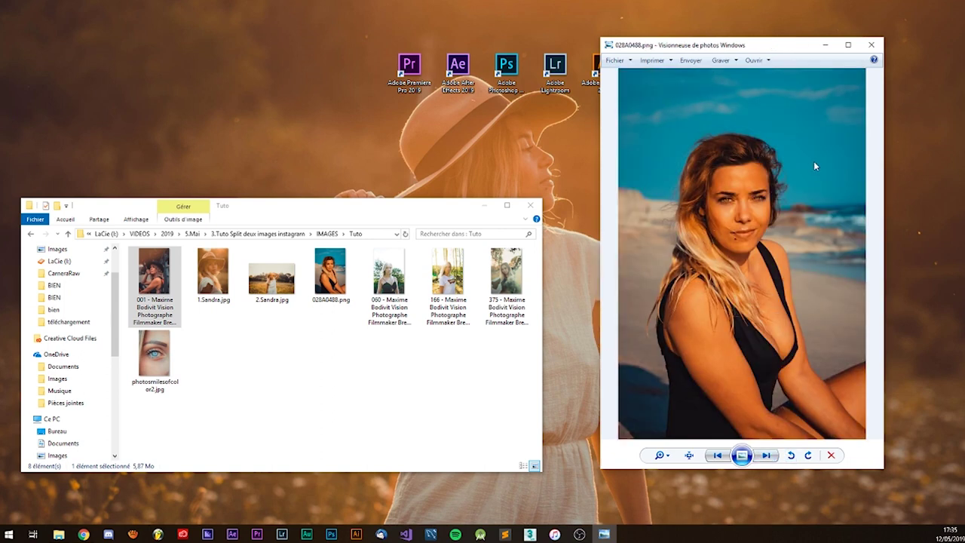
pyautogui.click(872, 46)
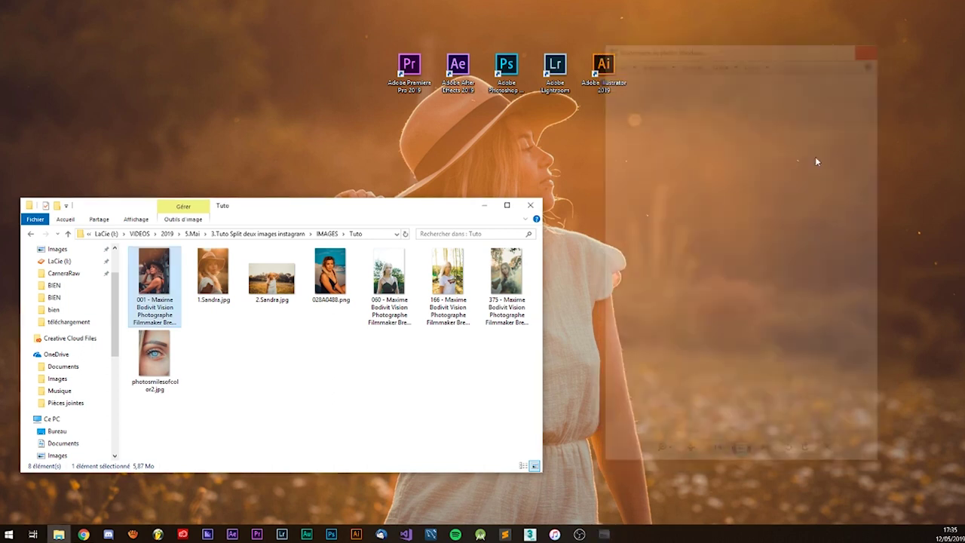
pyautogui.press('Right')
pyautogui.press('Right')
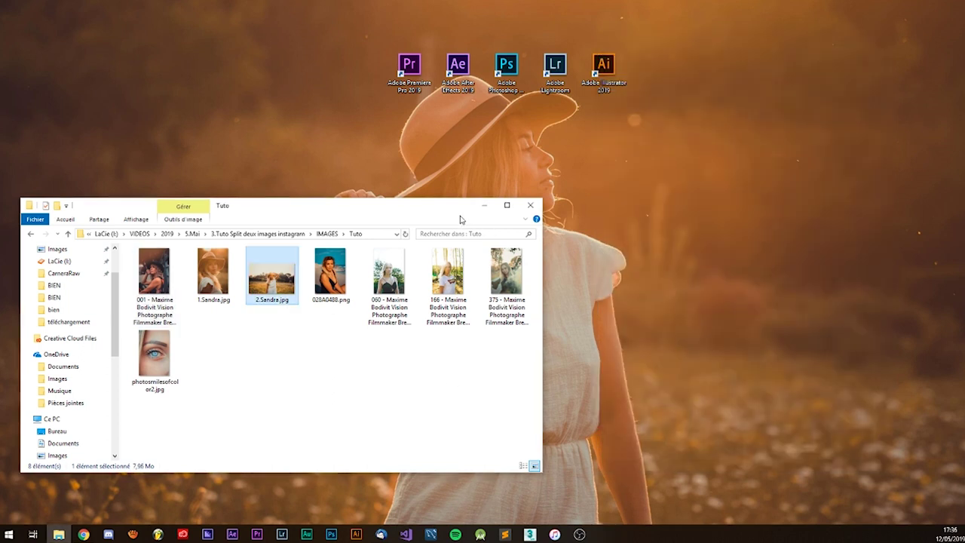
pyautogui.click(283, 534)
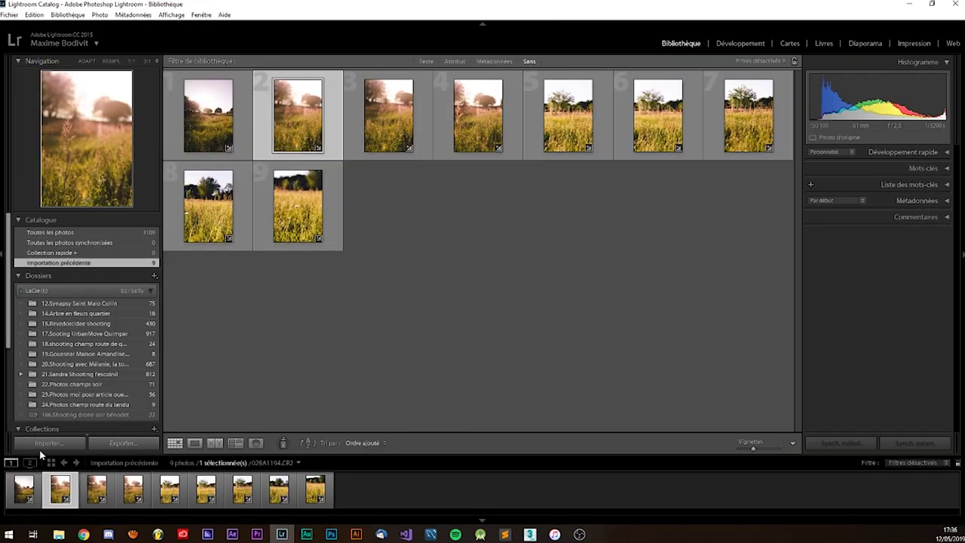
# Start an import and expand LaCie > VIDEOS > 2019 > 5.Mai > 3.Tuto Split > IMAGES.
pyautogui.click(49, 443)
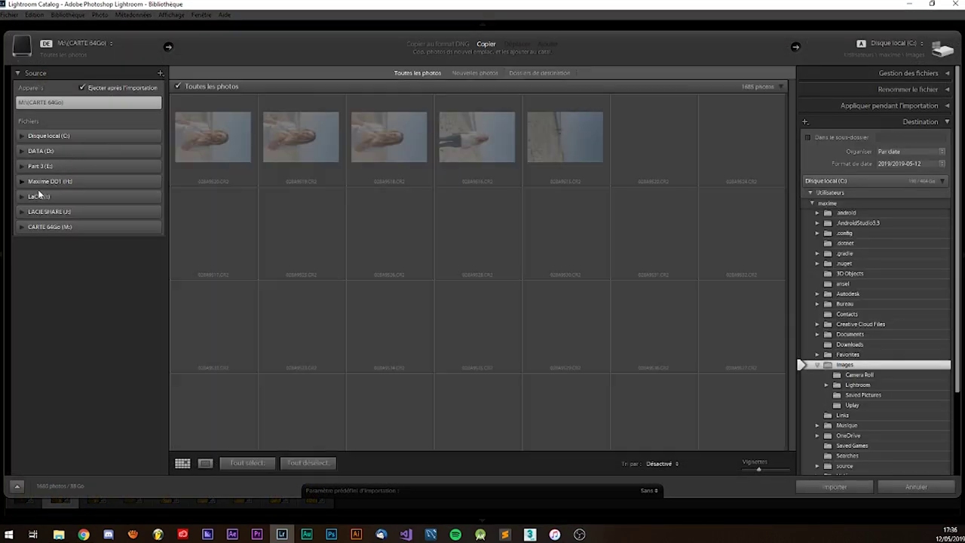
pyautogui.click(22, 196)
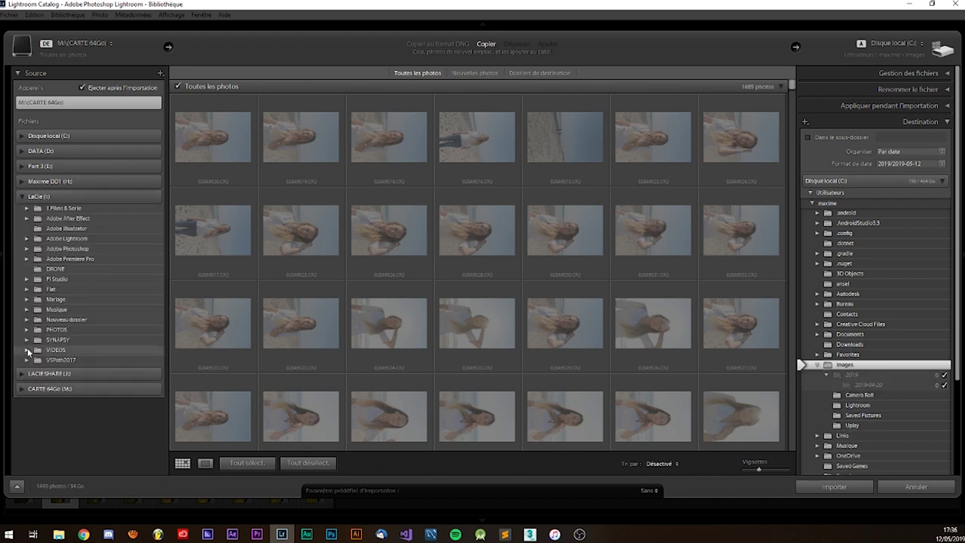
pyautogui.click(27, 350)
pyautogui.click(36, 440)
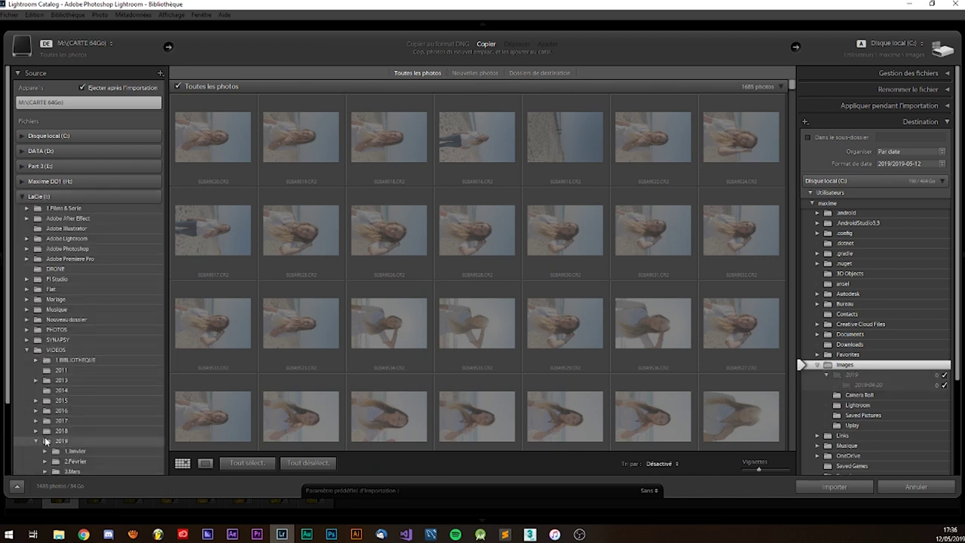
pyautogui.scroll(-3, 46, 441)
pyautogui.click(44, 444)
pyautogui.scroll(-5, 45, 444)
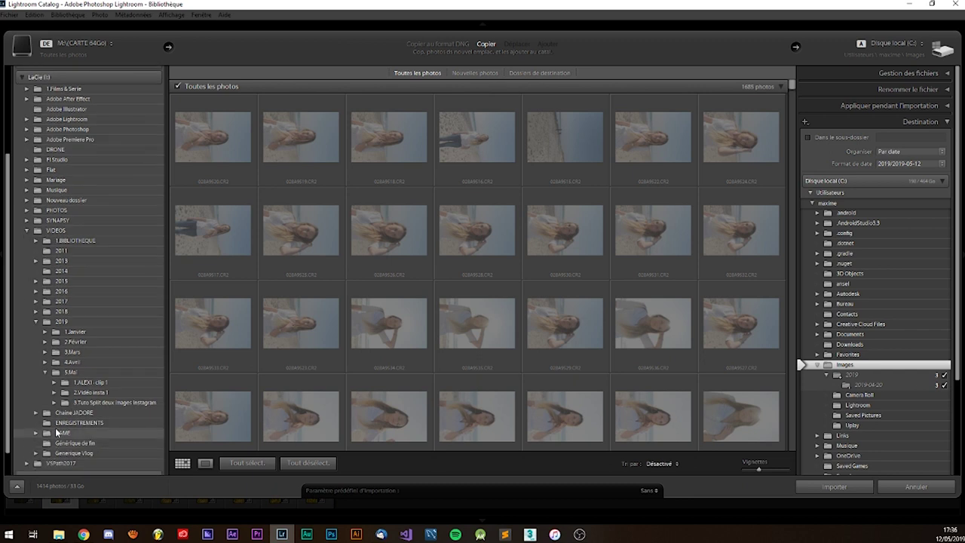
pyautogui.click(64, 403)
pyautogui.click(64, 422)
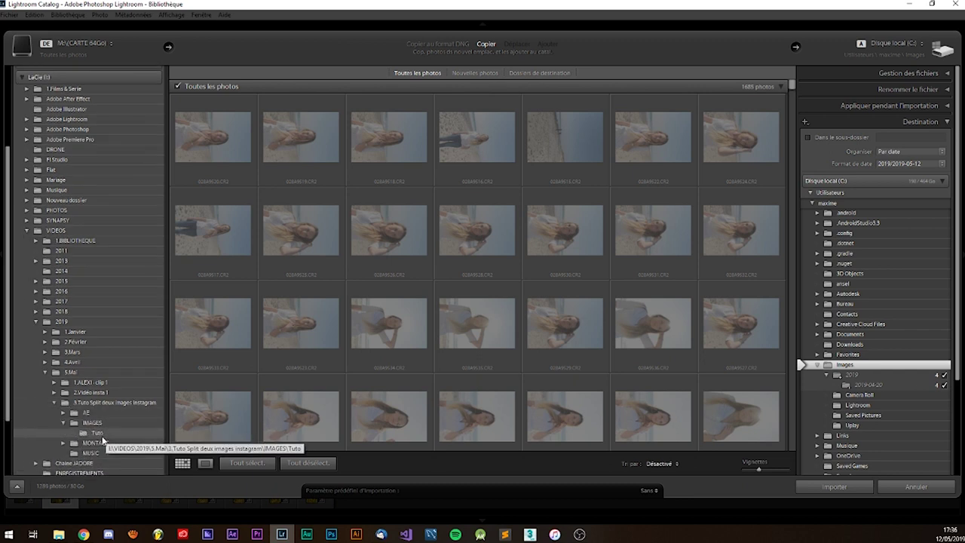
# Import the eight photos from the Tuto folder and select the woman-in-field photo.
pyautogui.click(106, 437)
pyautogui.click(853, 487)
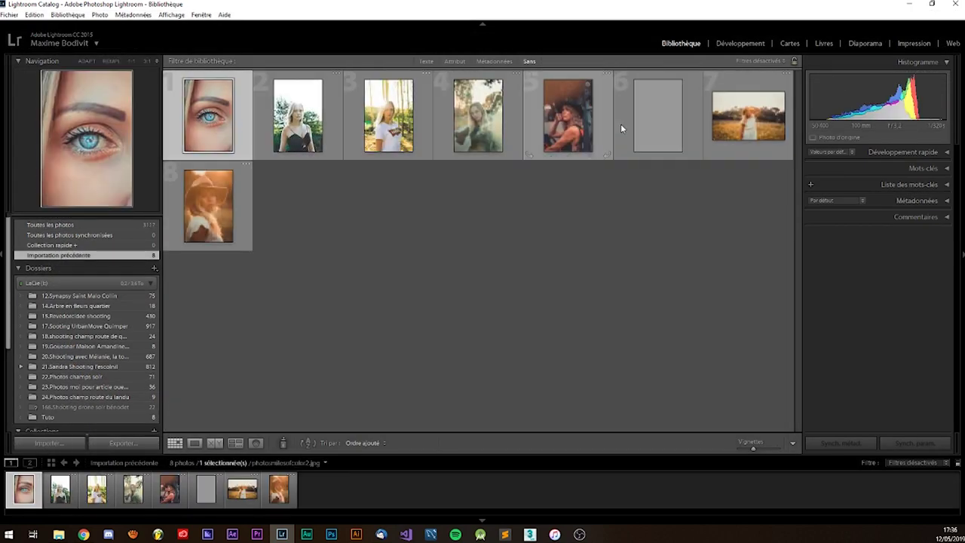
pyautogui.click(728, 113)
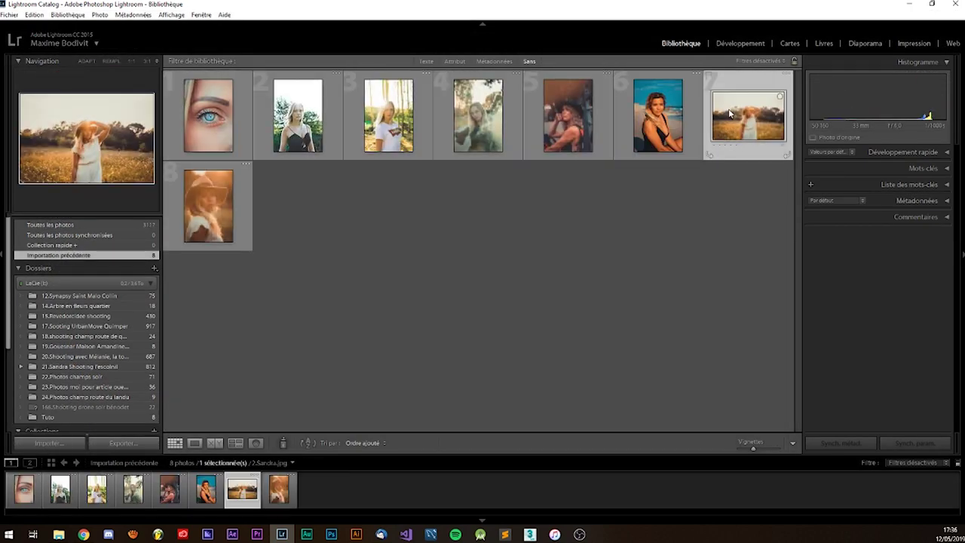
# Crop the woman-in-field photo to a 16 x 10 aspect in Develop, then return to the Library.
pyautogui.click(722, 43)
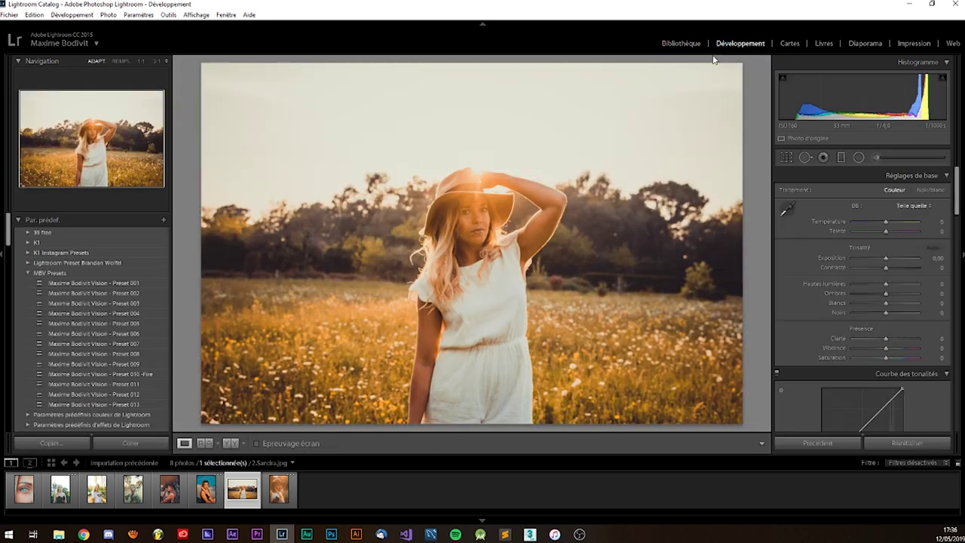
pyautogui.click(787, 157)
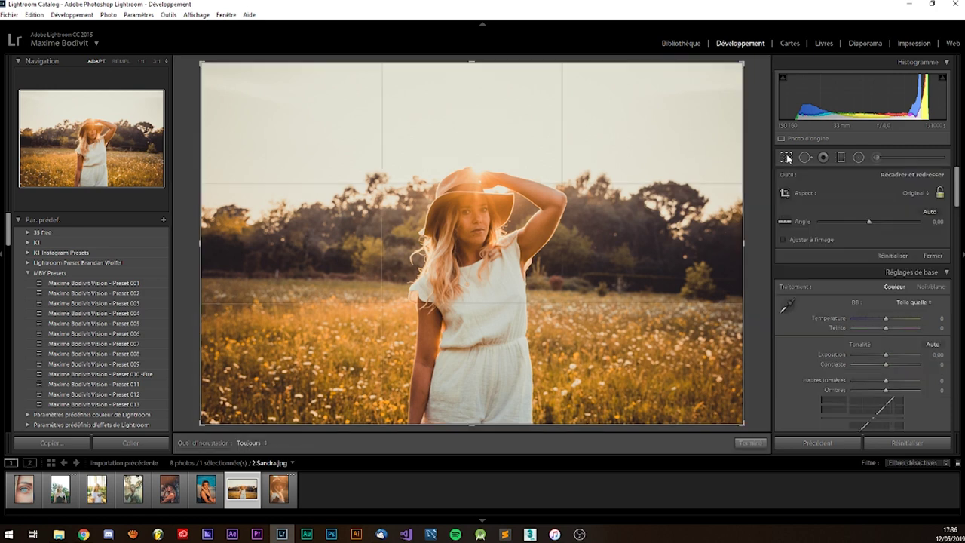
pyautogui.click(925, 193)
pyautogui.click(805, 313)
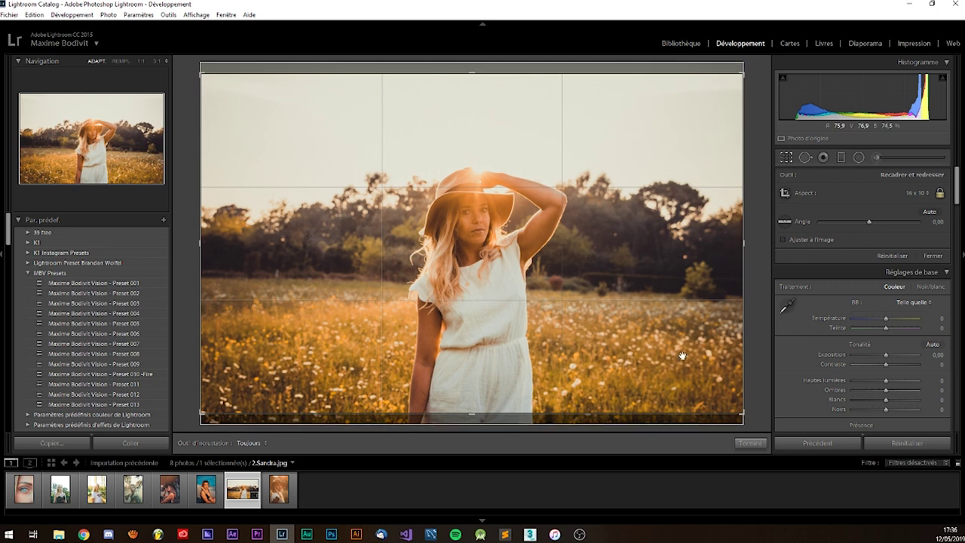
pyautogui.click(786, 157)
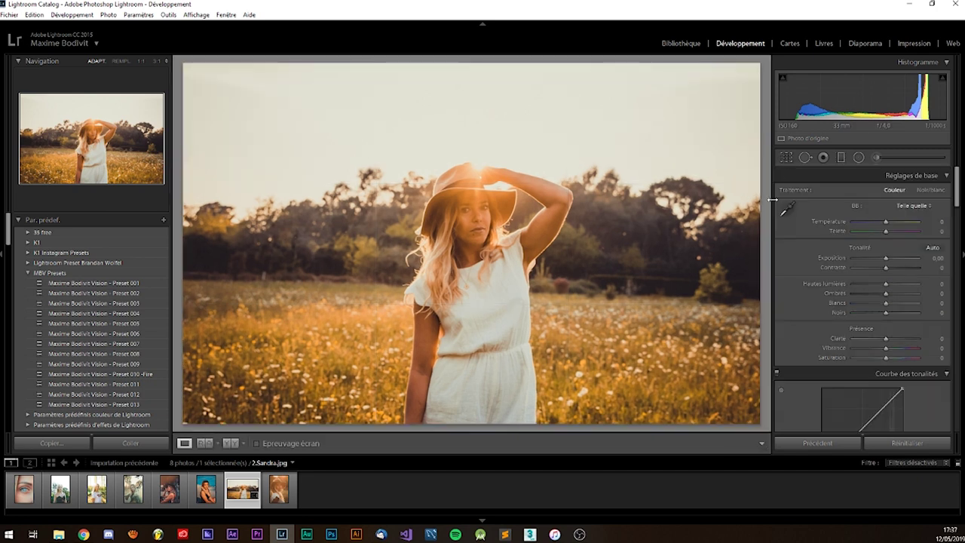
pyautogui.click(681, 43)
pyautogui.click(132, 443)
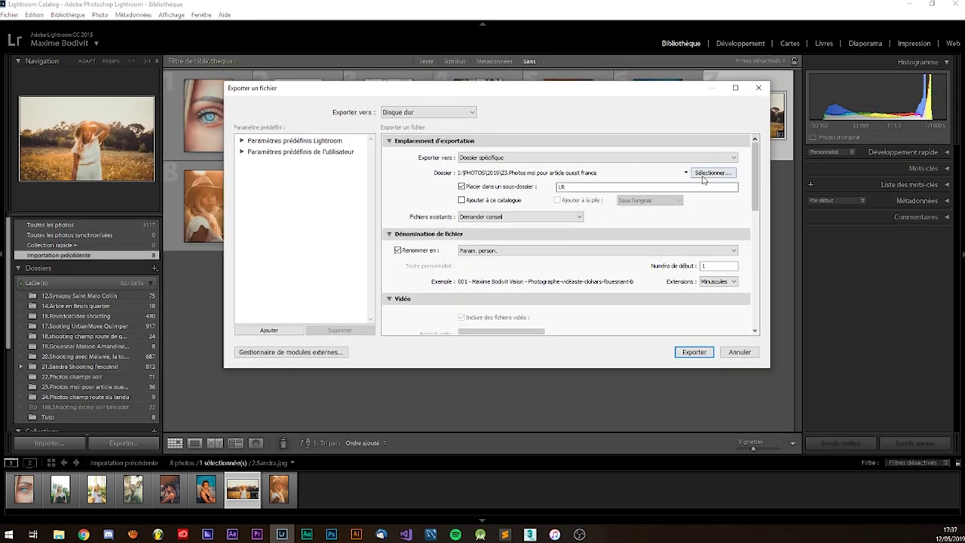
# Set the export destination to LaCie\VIDEOS\2019\5.Mai\3.Tuto Split\IMAGES\Tuto and export the cropped photo.
pyautogui.click(703, 176)
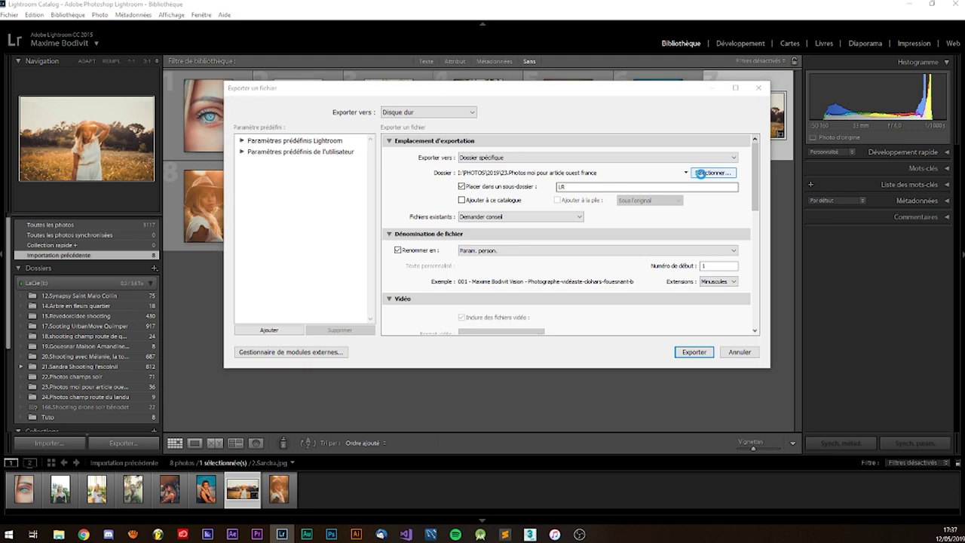
pyautogui.scroll(-1, 354, 281)
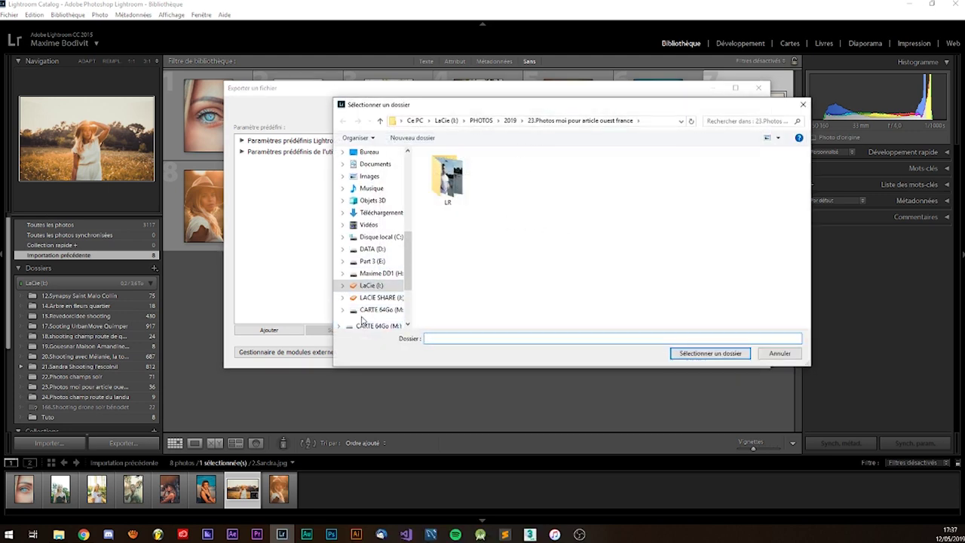
pyautogui.click(370, 285)
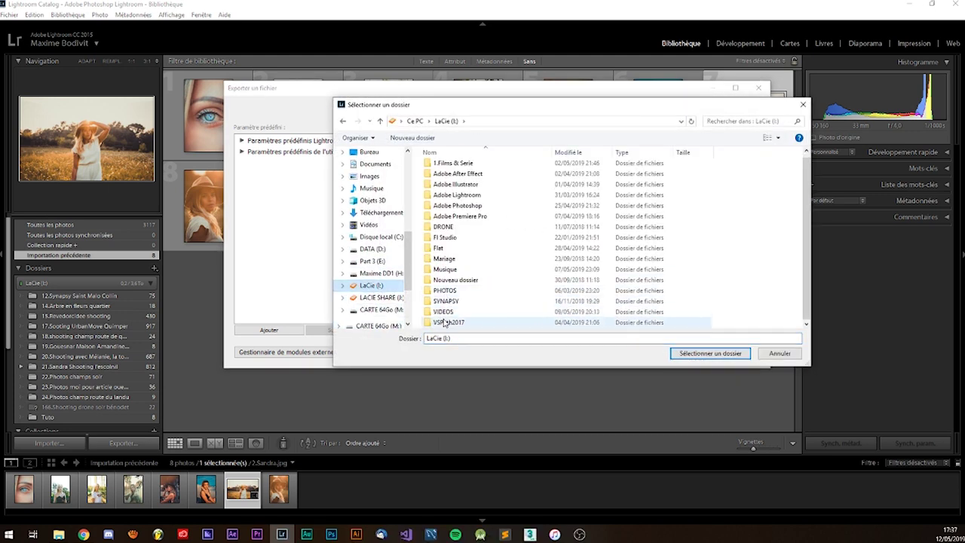
pyautogui.click(445, 291)
pyautogui.doubleClick(444, 313)
pyautogui.doubleClick(445, 252)
pyautogui.doubleClick(446, 210)
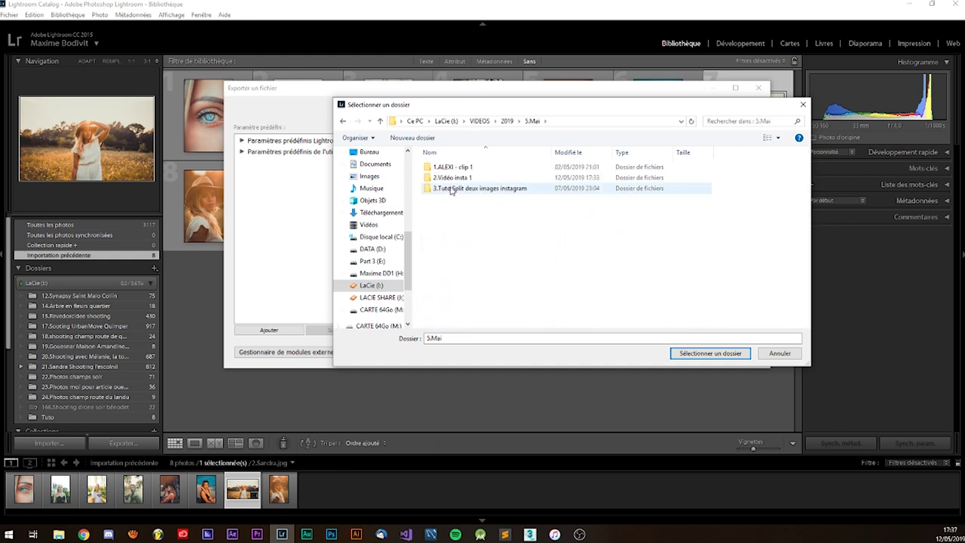
pyautogui.doubleClick(453, 188)
pyautogui.doubleClick(450, 178)
pyautogui.doubleClick(451, 181)
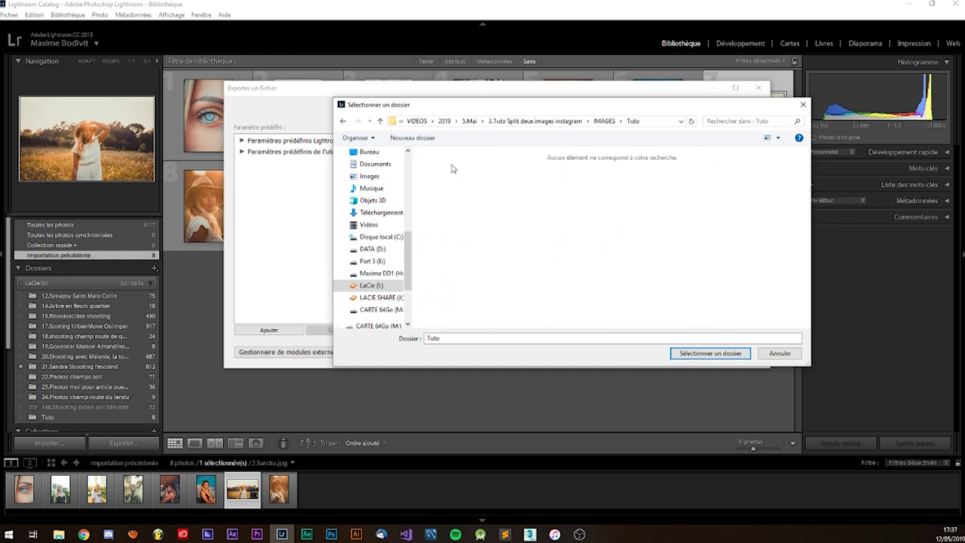
pyautogui.click(694, 355)
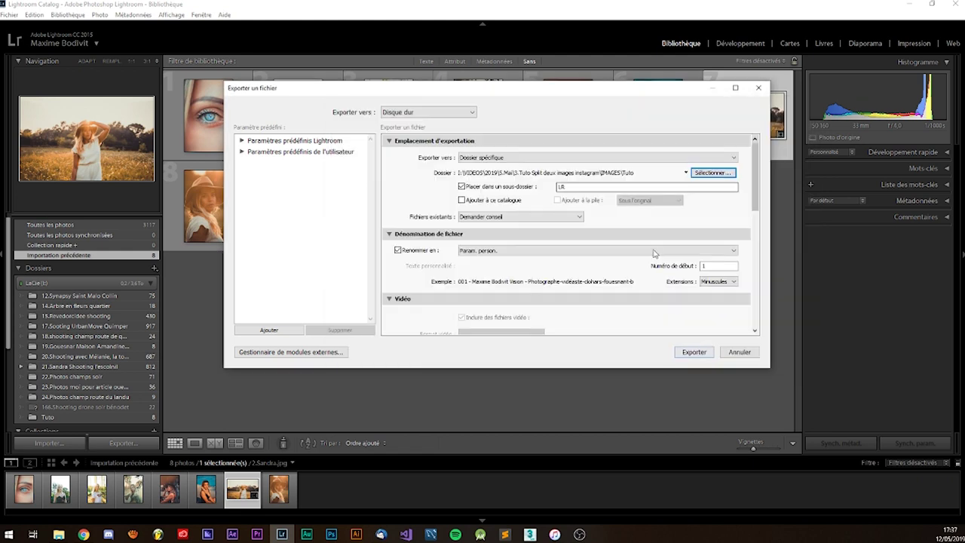
pyautogui.click(712, 353)
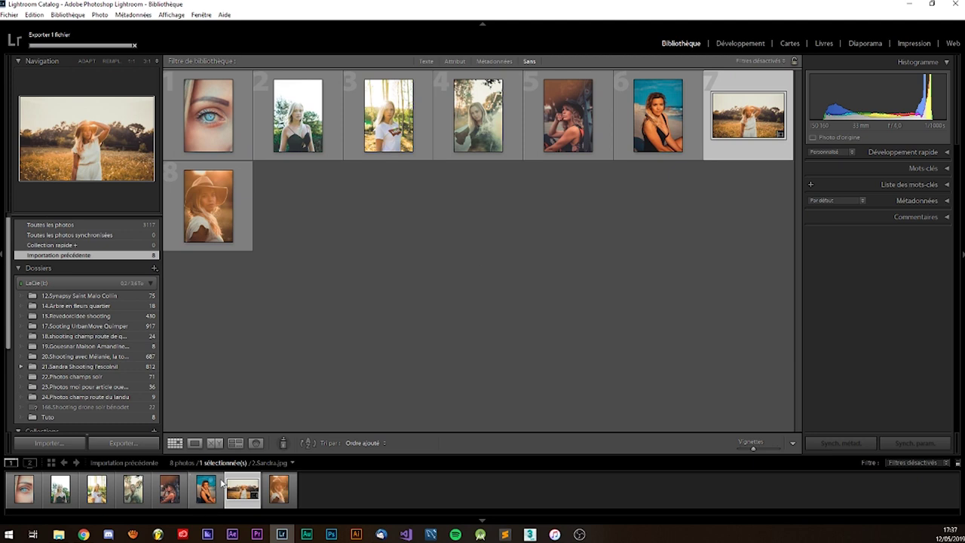
# Launch Photoshop and drag the exported photo from the LR folder onto it.
pyautogui.click(332, 534)
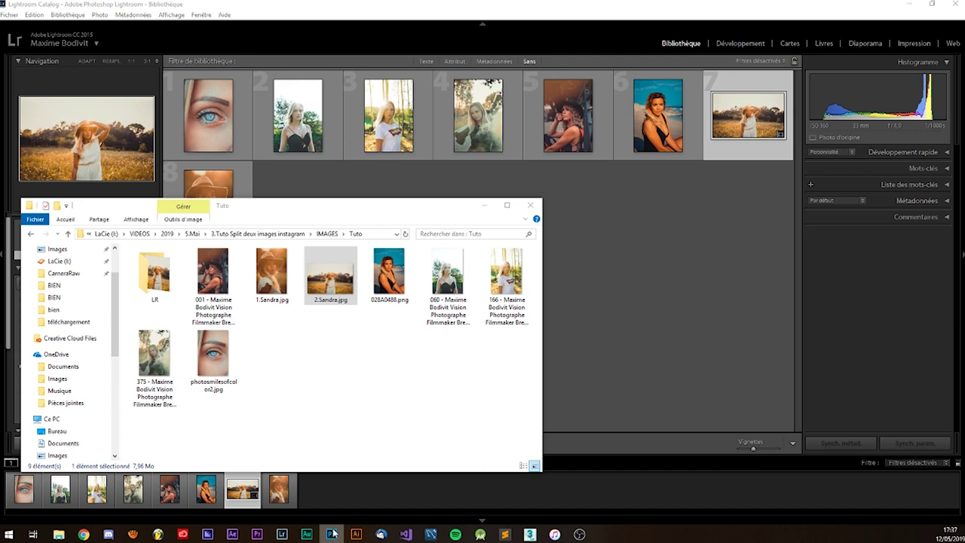
pyautogui.click(333, 534)
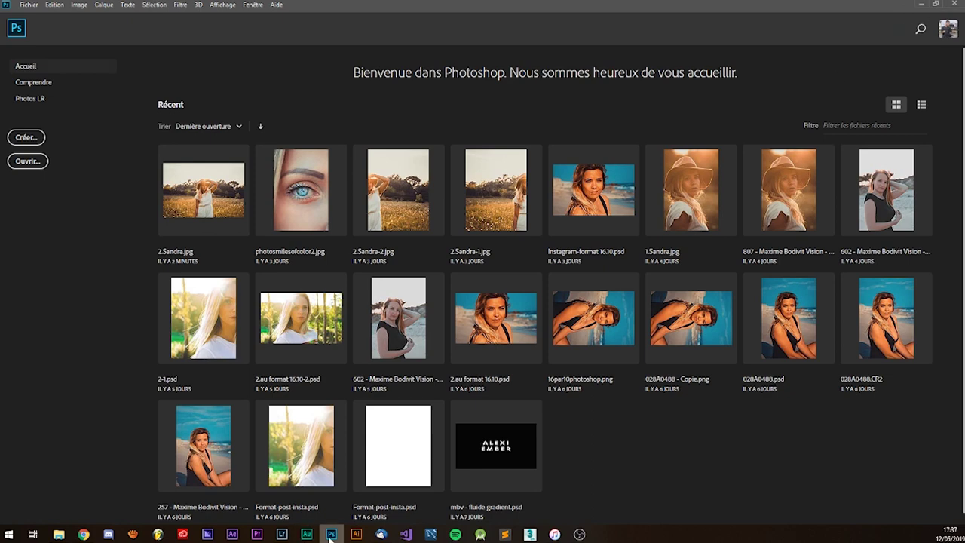
pyautogui.click(331, 534)
pyautogui.doubleClick(166, 271)
pyautogui.click(164, 275)
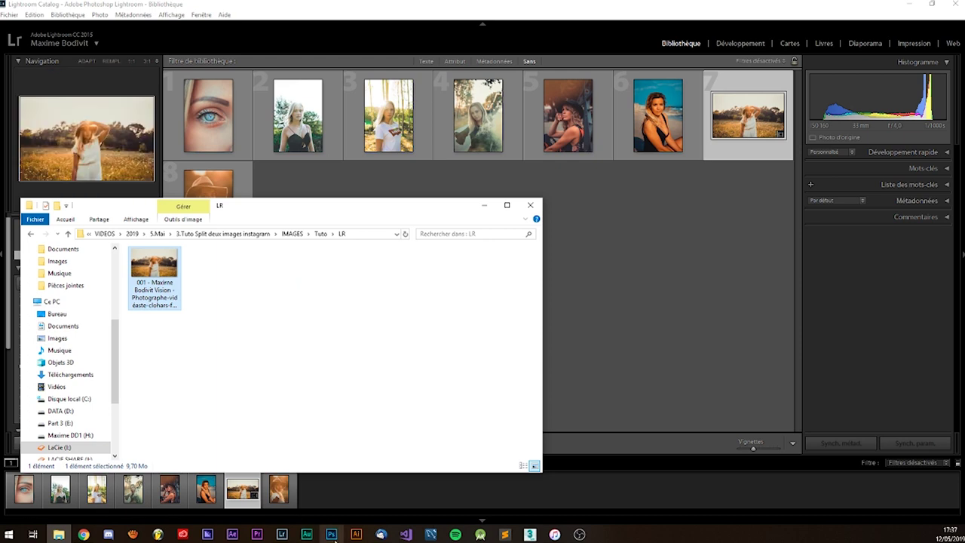
pyautogui.click(334, 534)
pyautogui.click(58, 534)
pyautogui.moveTo(154, 267)
pyautogui.mouseDown()
pyautogui.moveTo(468, 376)
pyautogui.moveTo(660, 466)
pyautogui.mouseUp()
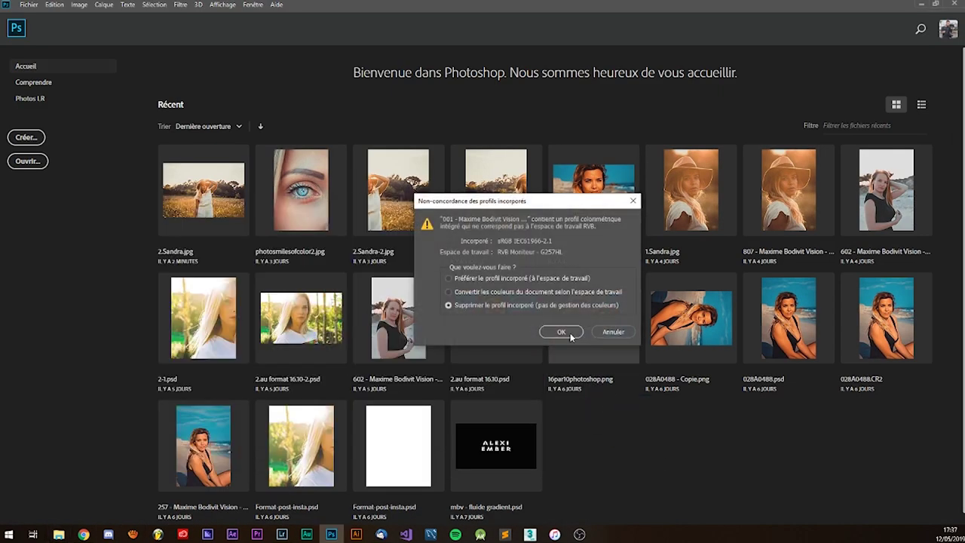
# Open the photo discarding its embedded colour profile and set the ruler units to percent.
pyautogui.click(561, 333)
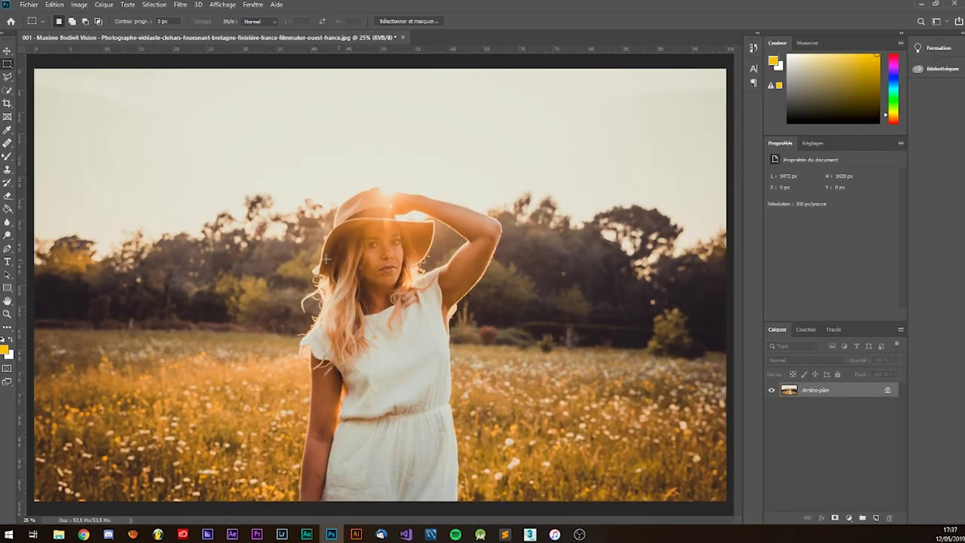
pyautogui.scroll(-2, 337, 275)
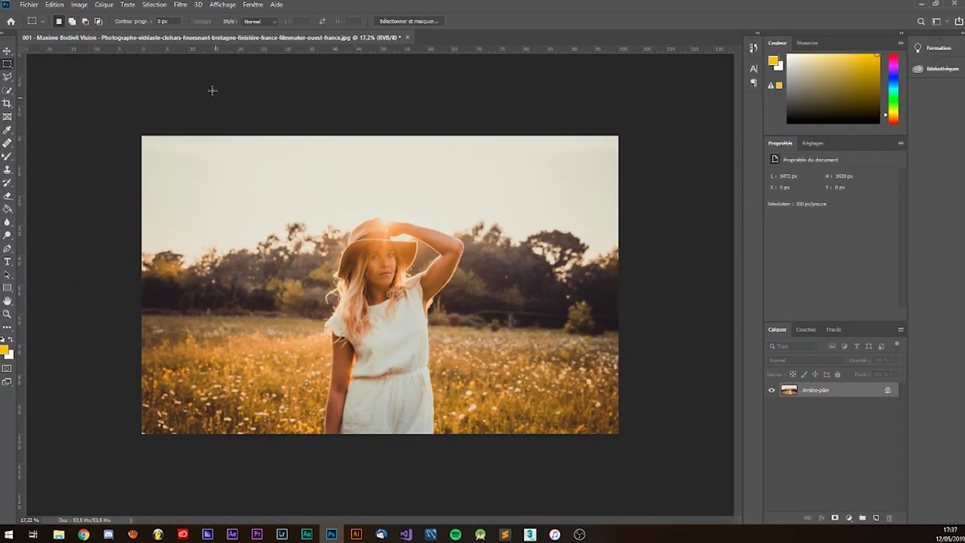
pyautogui.rightClick(167, 49)
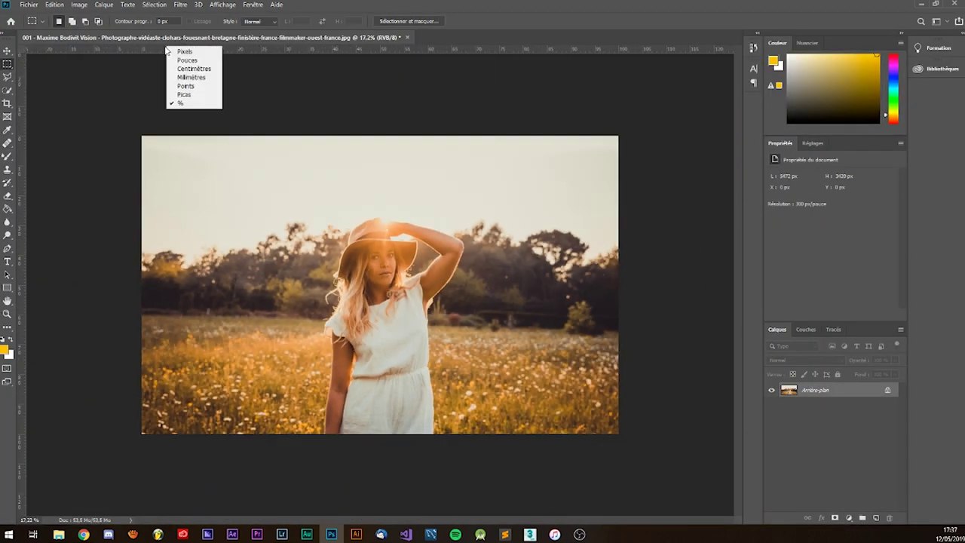
pyautogui.click(227, 5)
pyautogui.click(234, 6)
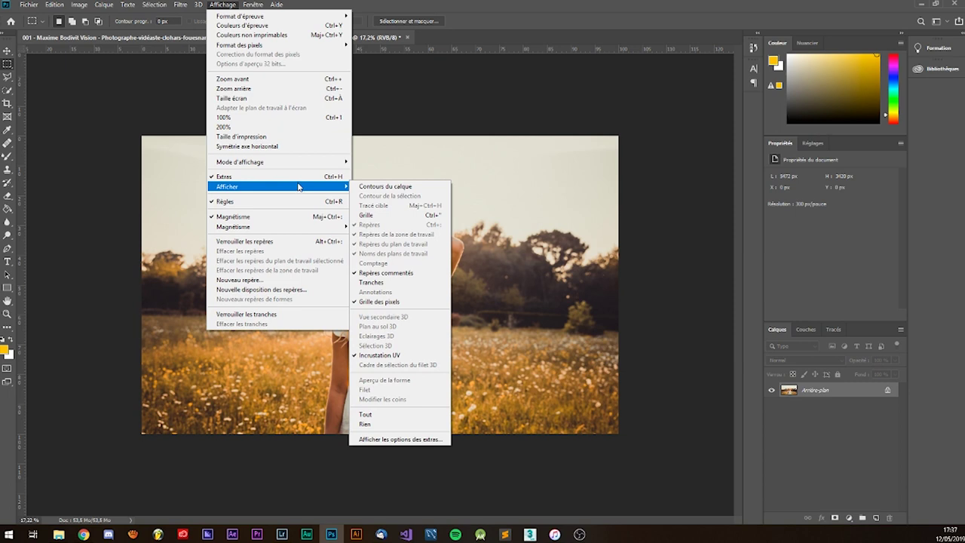
pyautogui.click(435, 3)
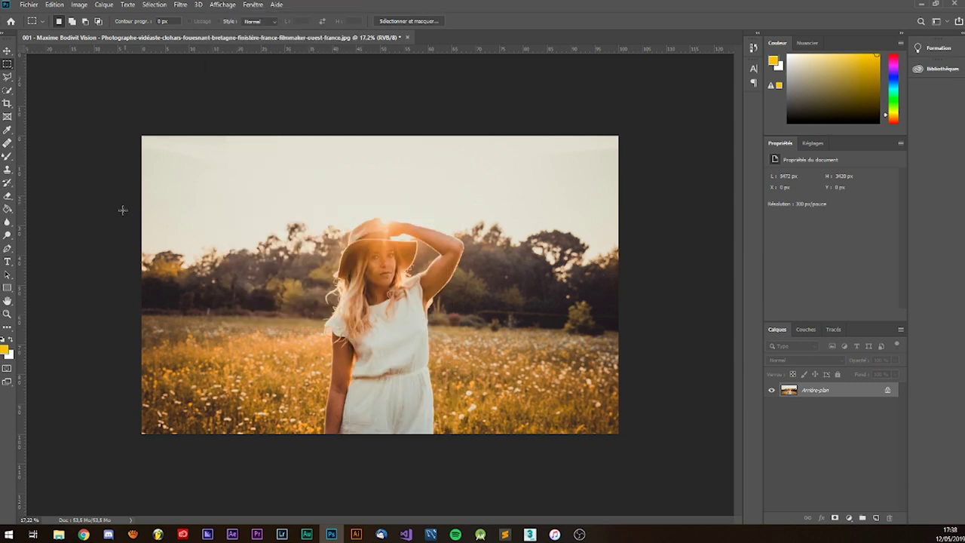
pyautogui.rightClick(117, 56)
pyautogui.click(132, 109)
# Place a vertical guide at 50% and crop the image to its left half.
pyautogui.moveTo(28, 125); pyautogui.dragTo(382, 159)
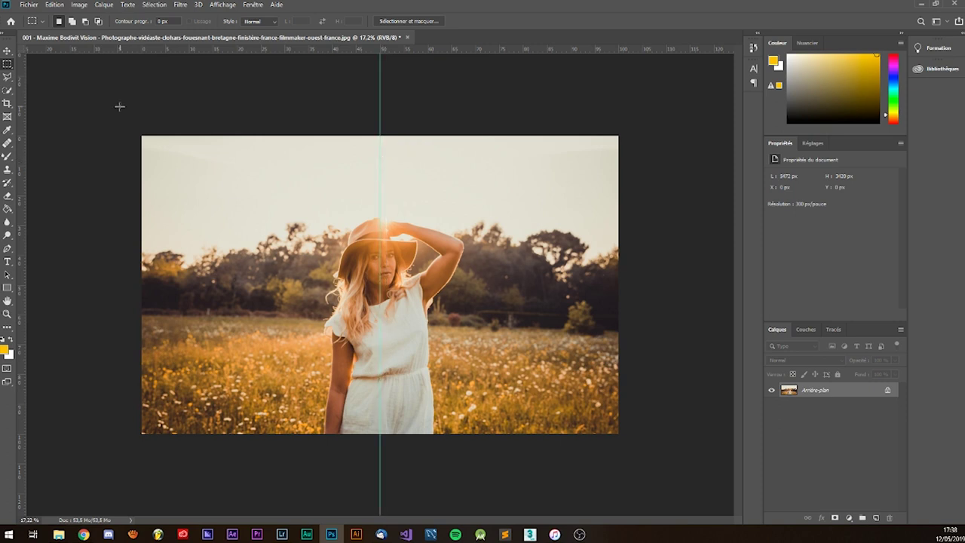
pyautogui.moveTo(142, 135); pyautogui.dragTo(372, 450)
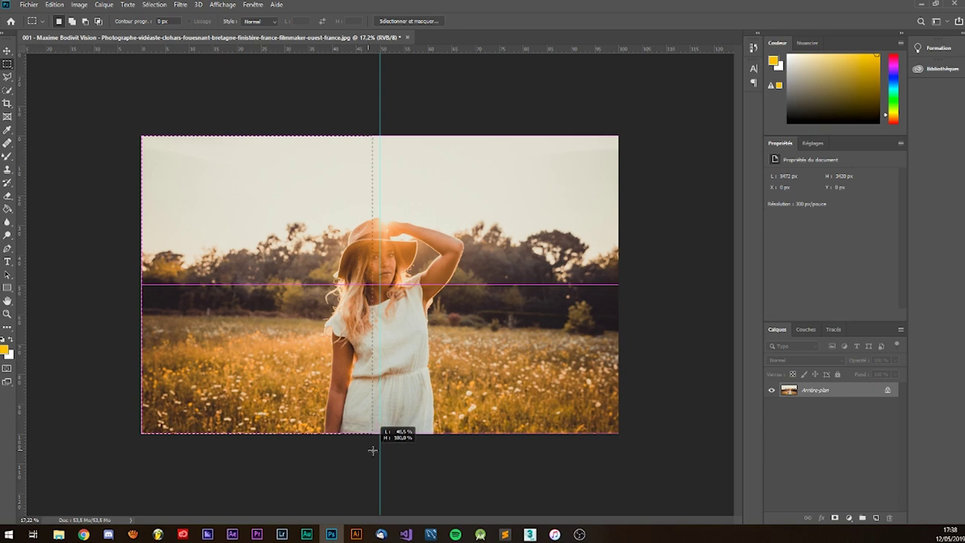
pyautogui.moveTo(372, 450); pyautogui.dragTo(380, 450)
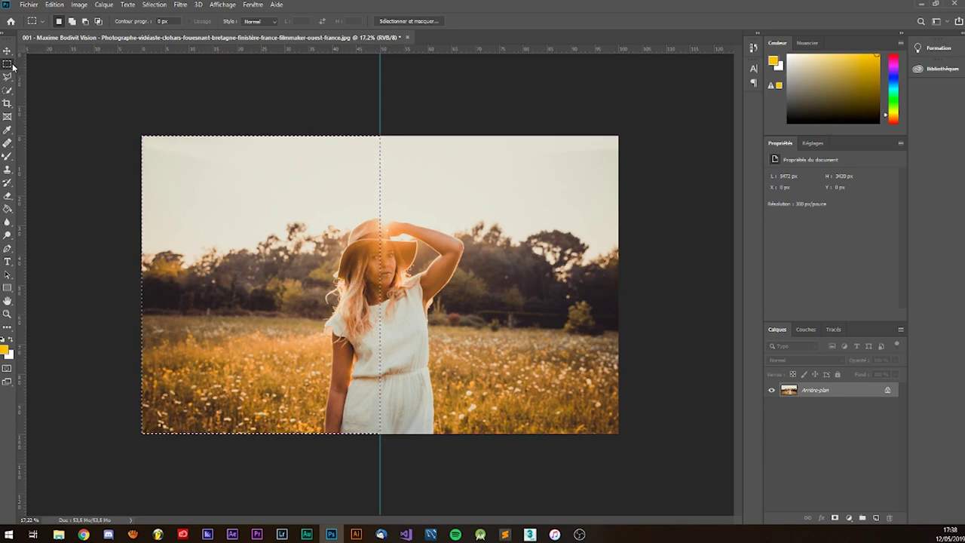
pyautogui.click(79, 4)
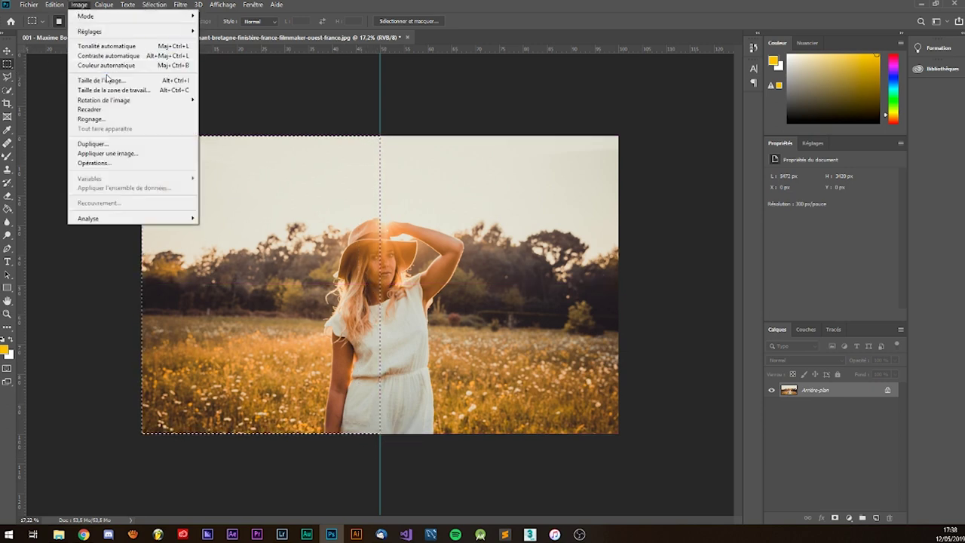
pyautogui.click(105, 110)
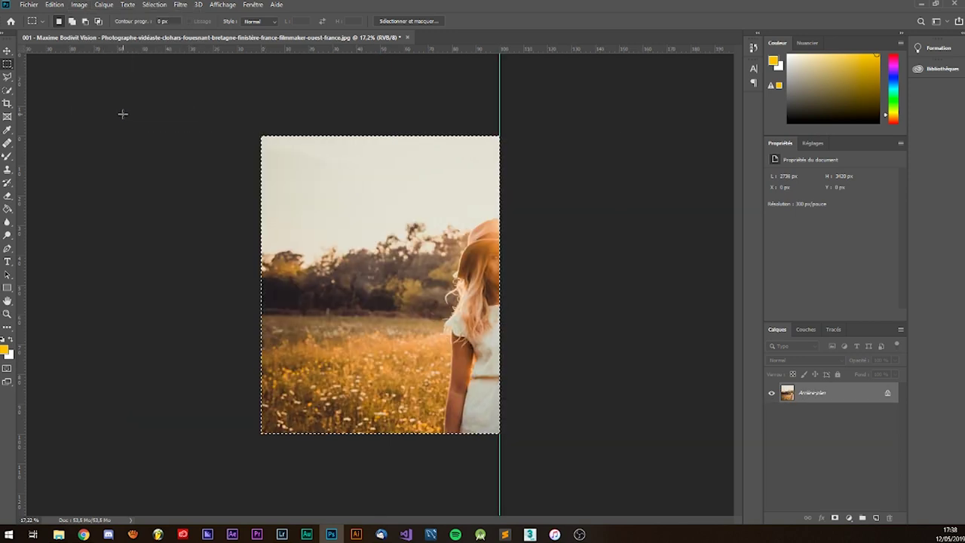
pyautogui.click(31, 4)
pyautogui.click(49, 118)
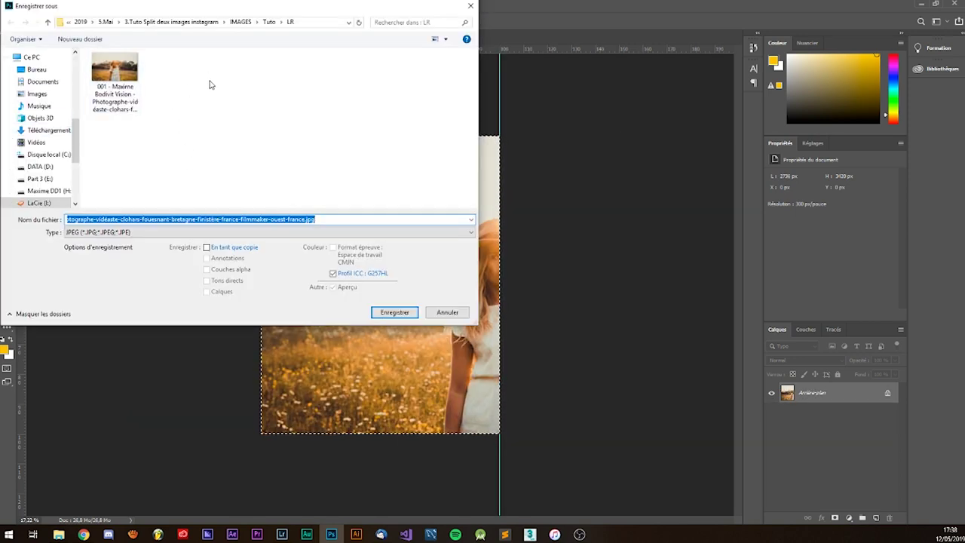
# Save the left half as 1.1.jpg in the LR folder at JPEG quality 12.
pyautogui.click(302, 218)
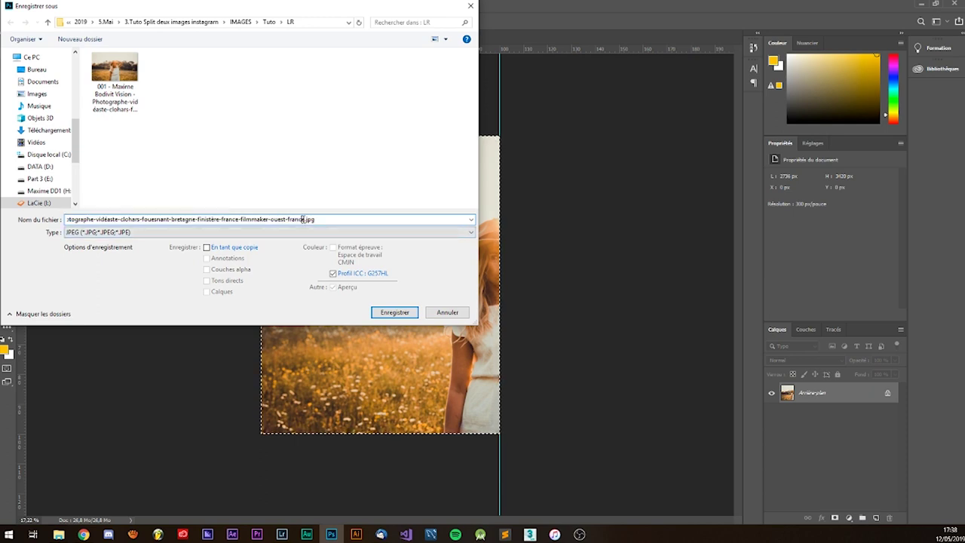
pyautogui.moveTo(304, 219); pyautogui.dragTo(23, 203)
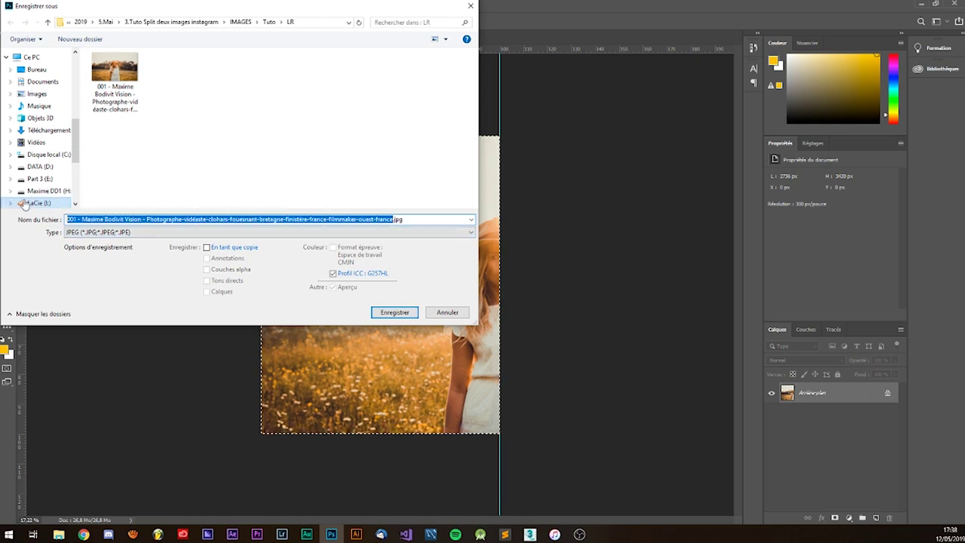
pyautogui.write('1.1')
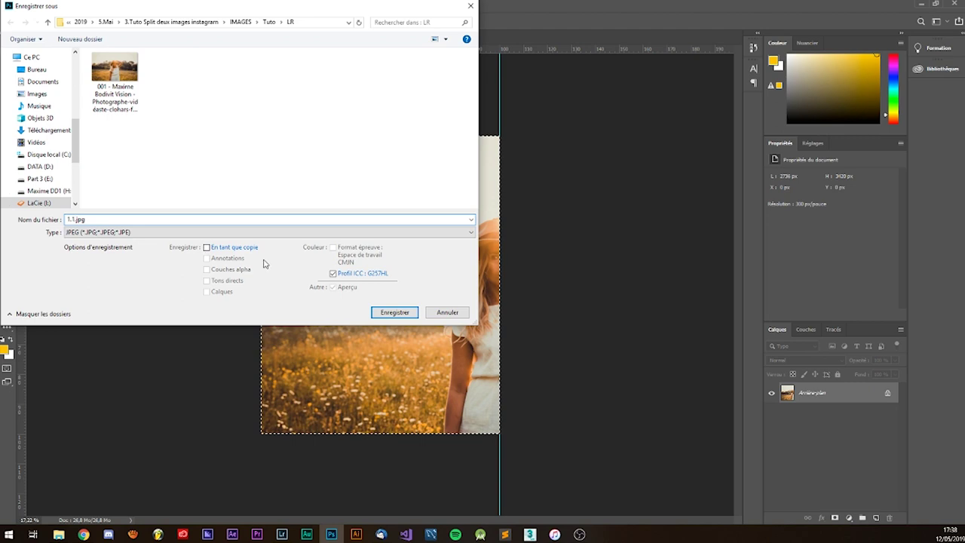
pyautogui.click(390, 313)
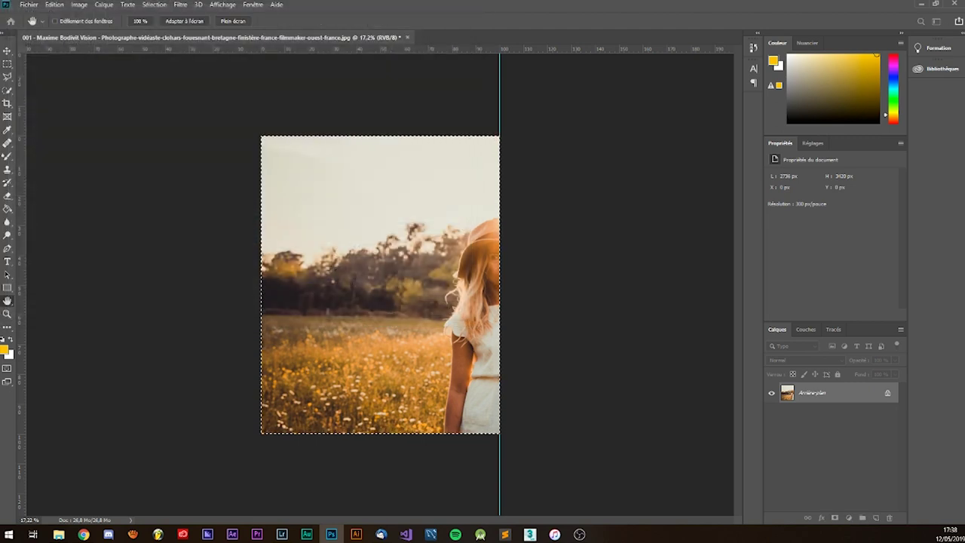
pyautogui.click(369, 159)
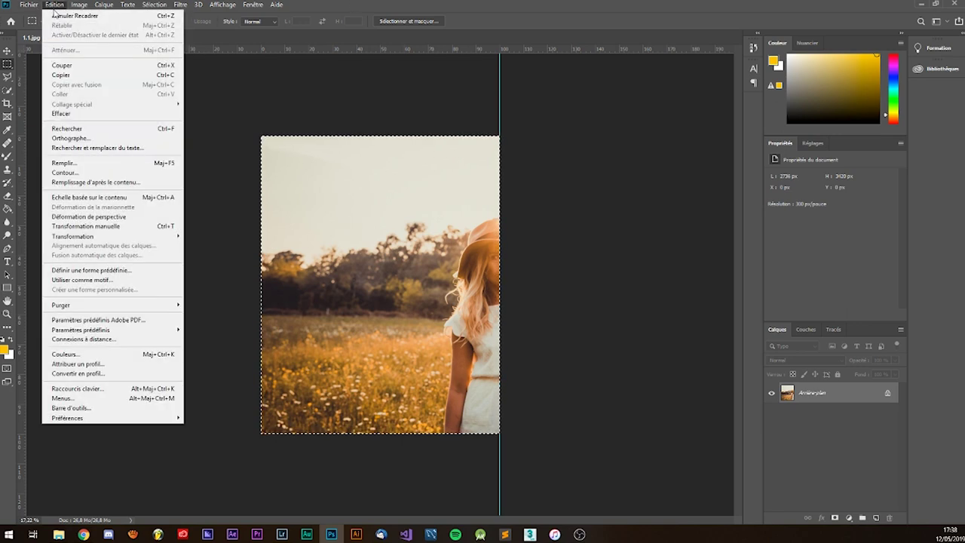
# Undo the left-half crop and crop the full photo to its right half instead.
pyautogui.click(61, 15)
pyautogui.moveTo(631, 107); pyautogui.dragTo(380, 451)
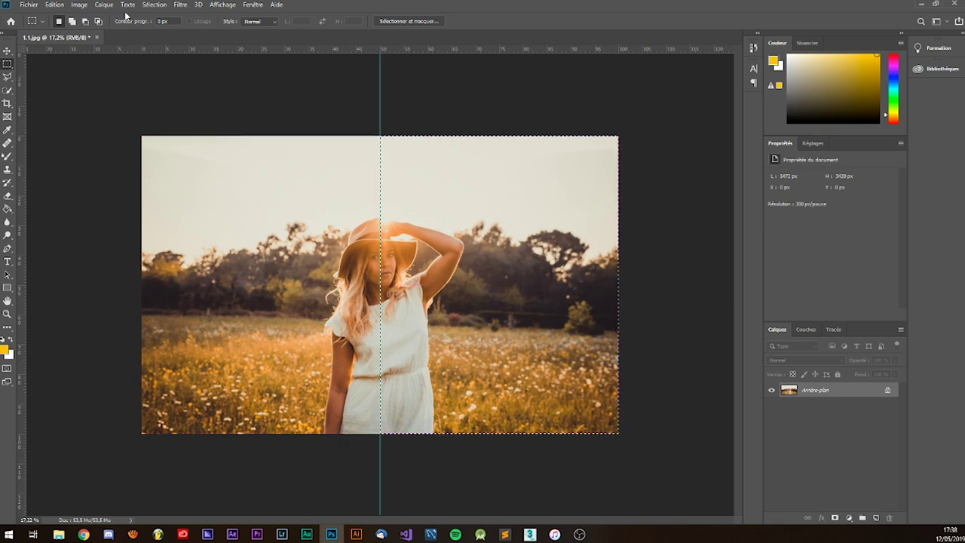
pyautogui.click(79, 4)
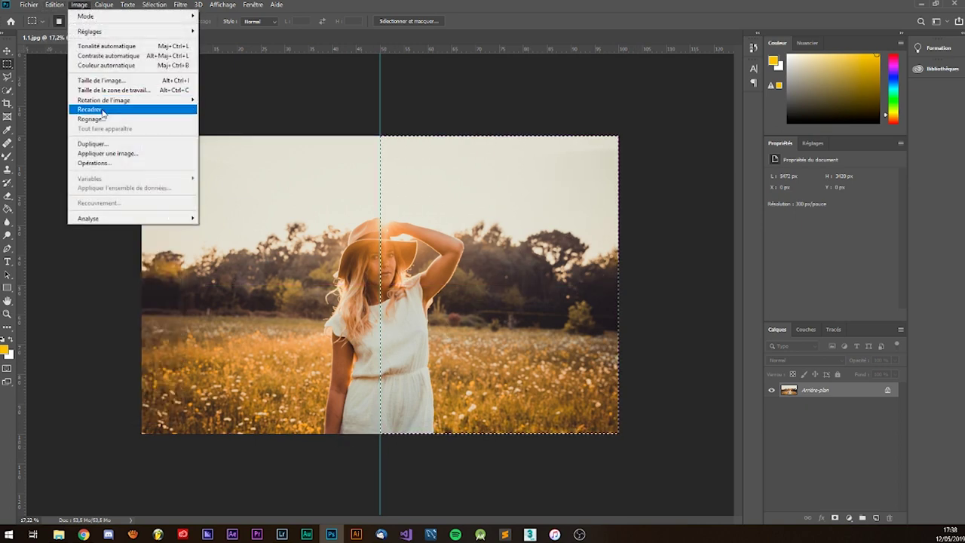
pyautogui.click(90, 110)
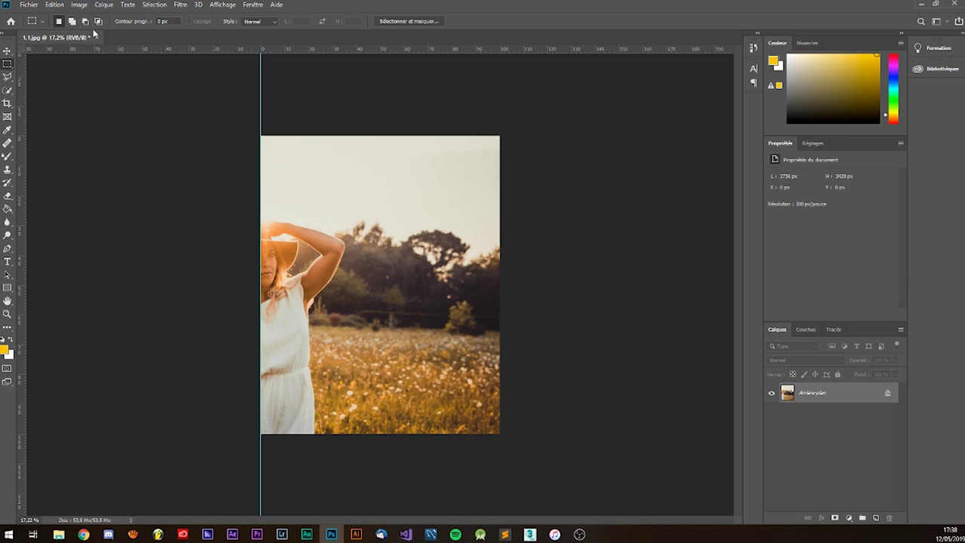
pyautogui.click(29, 5)
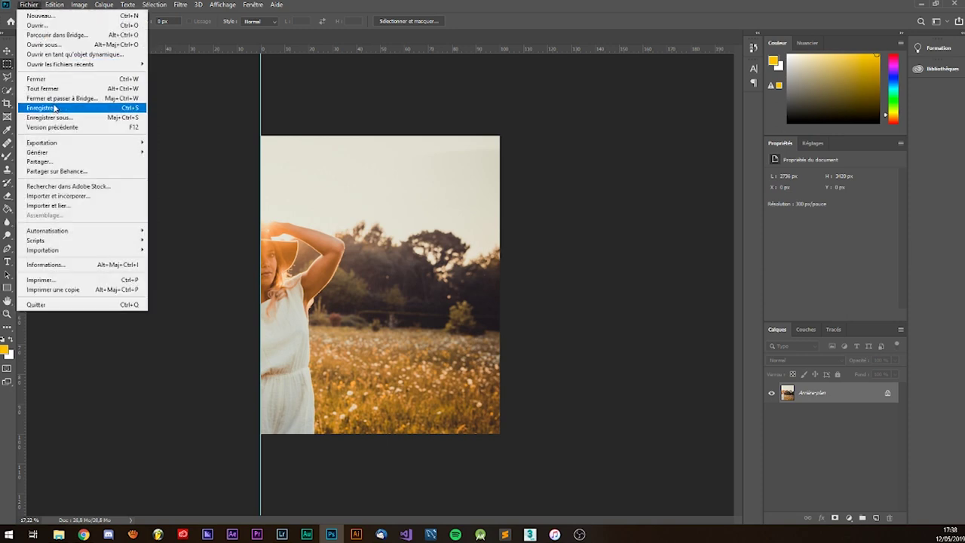
# Save the right half as 1.2.jpg in the LR folder, confirming the JPEG options.
pyautogui.click(52, 118)
pyautogui.click(170, 75)
pyautogui.click(72, 219)
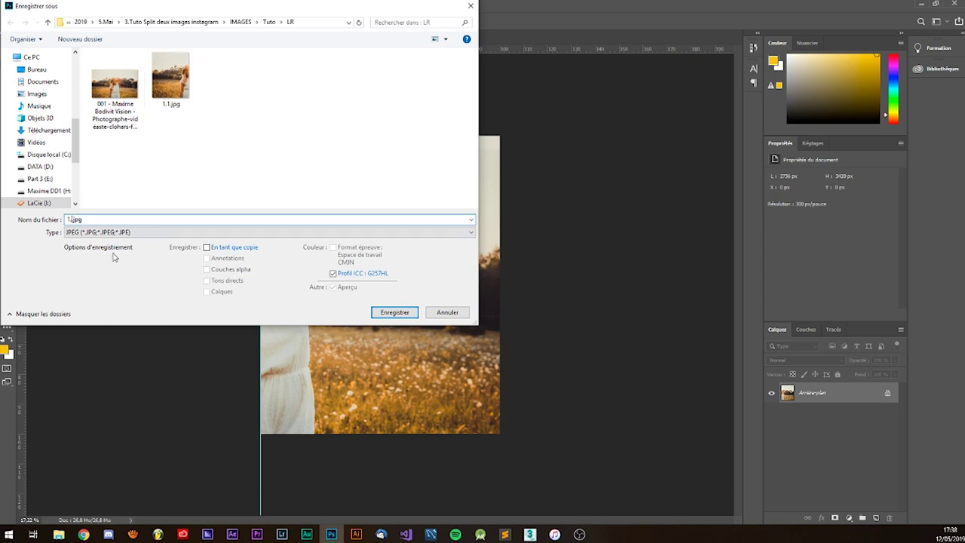
pyautogui.click(393, 311)
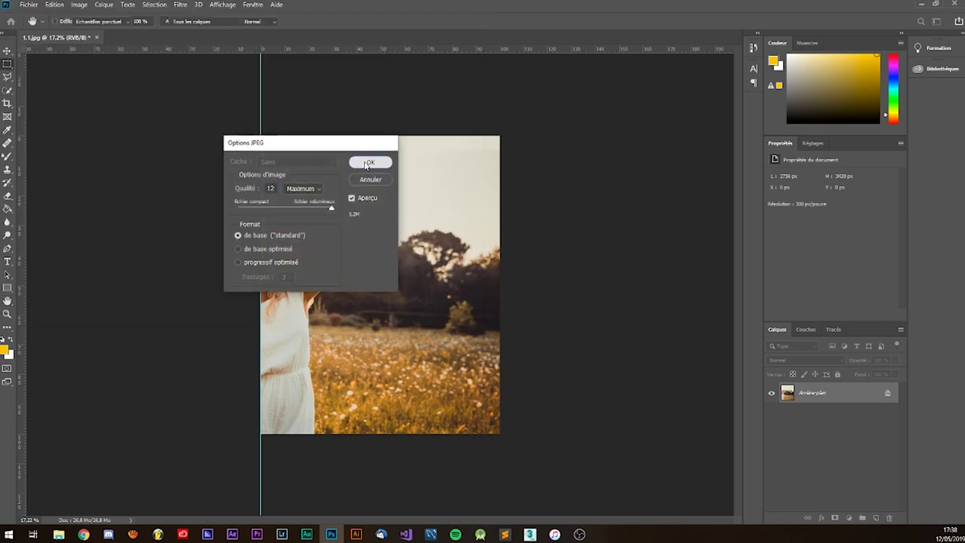
pyautogui.click(371, 162)
# Clear the selection, zoom out slightly, and switch to the folder holding the saved halves.
pyautogui.hotkey('ctrl', 'a')
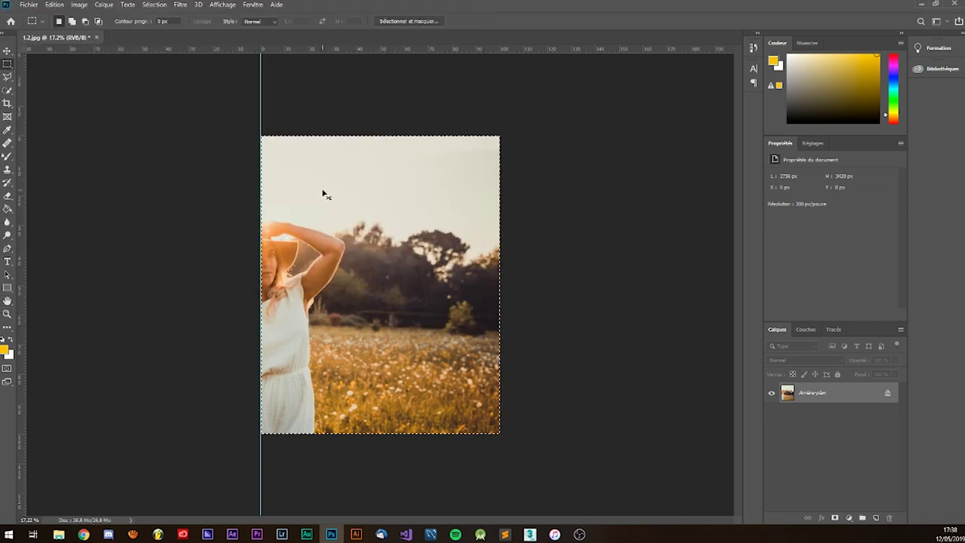
pyautogui.click(79, 5)
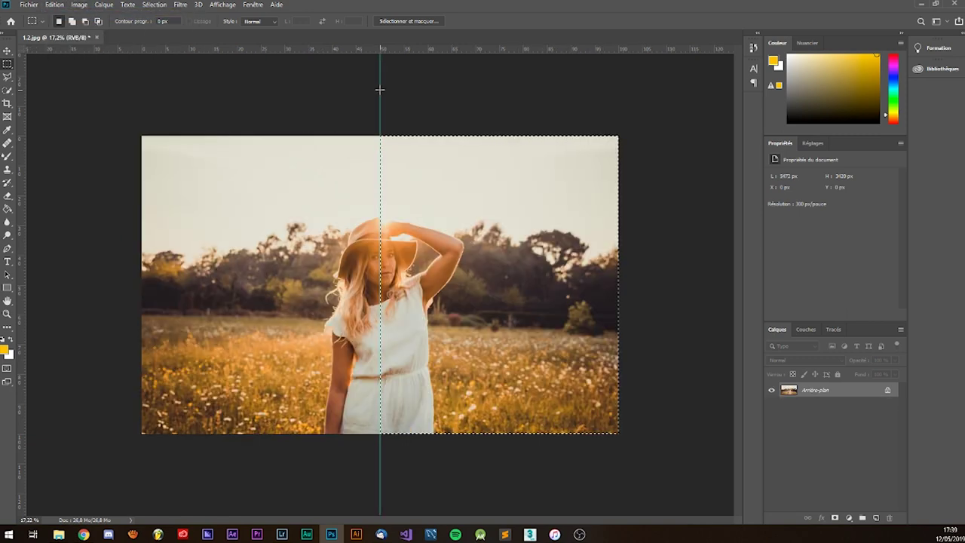
pyautogui.hotkey('ctrl', 'd')
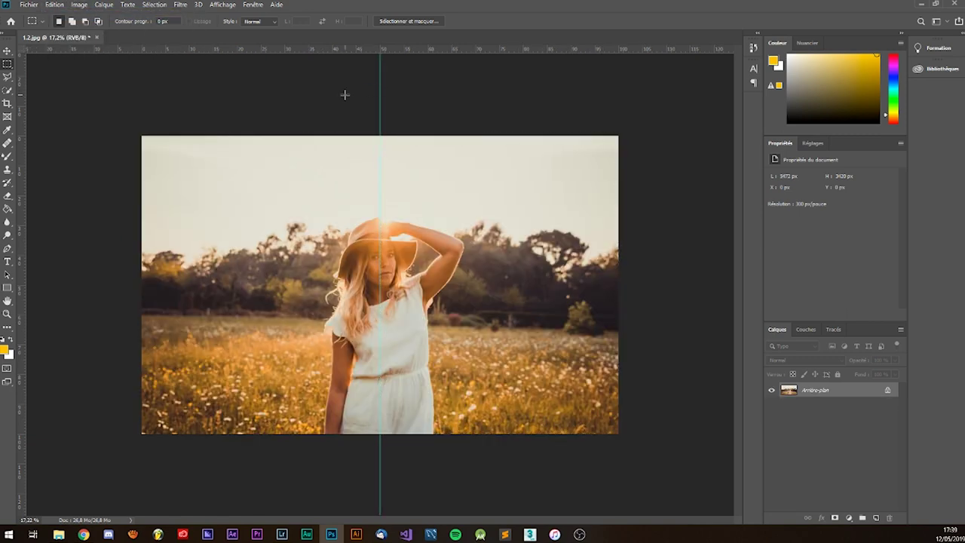
pyautogui.scroll(-1, 339, 247)
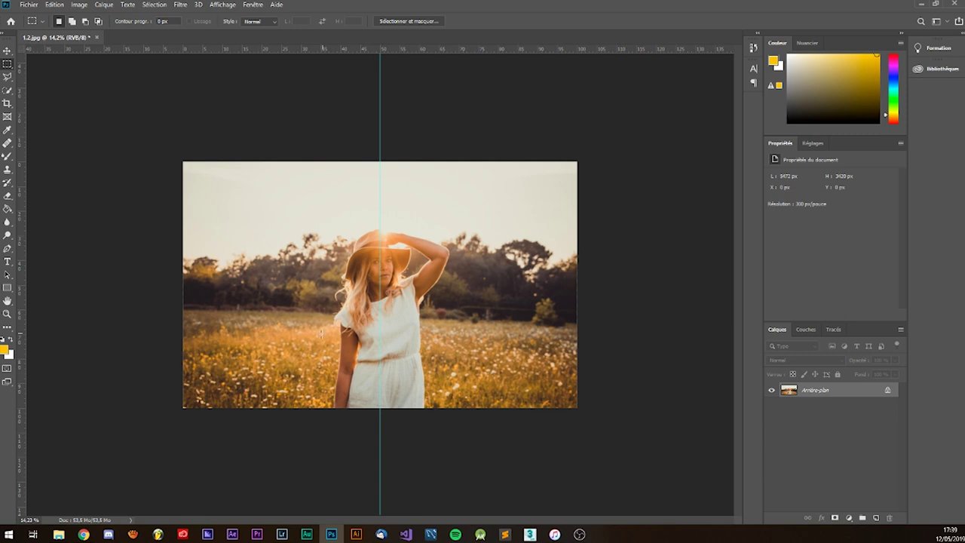
pyautogui.click(58, 534)
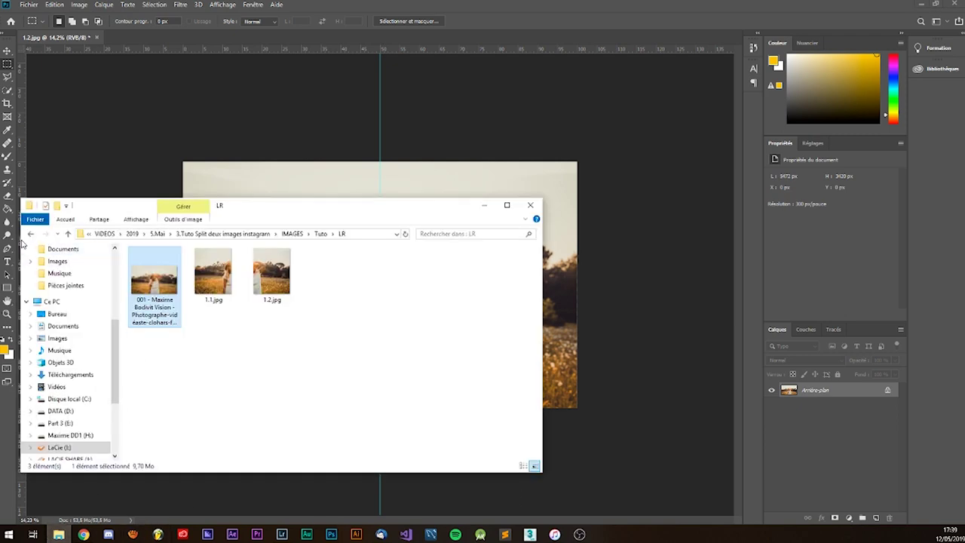
# Preview the saved halves 1.1.jpg and 1.2.jpg in the photo viewer, then close it.
pyautogui.doubleClick(213, 275)
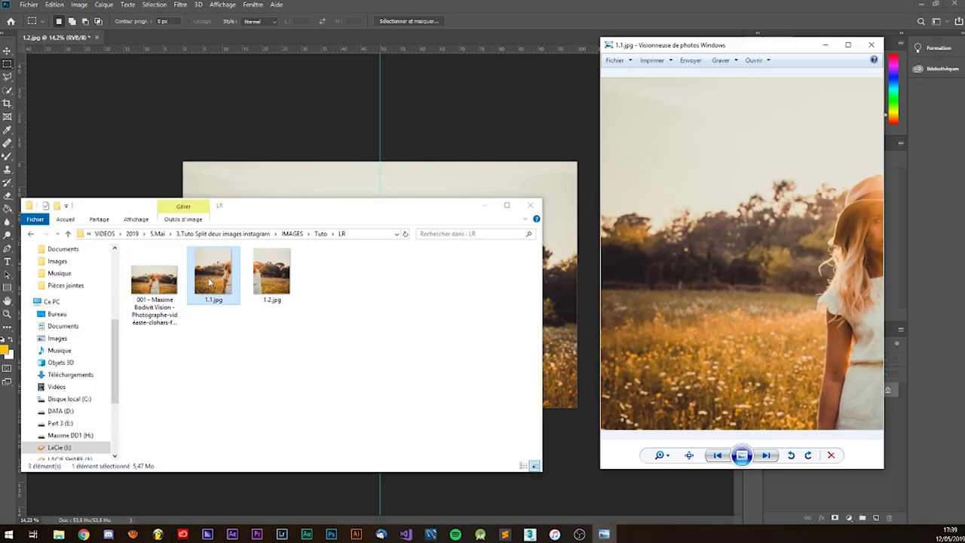
pyautogui.moveTo(767, 44); pyautogui.dragTo(666, 64)
pyautogui.press('Right')
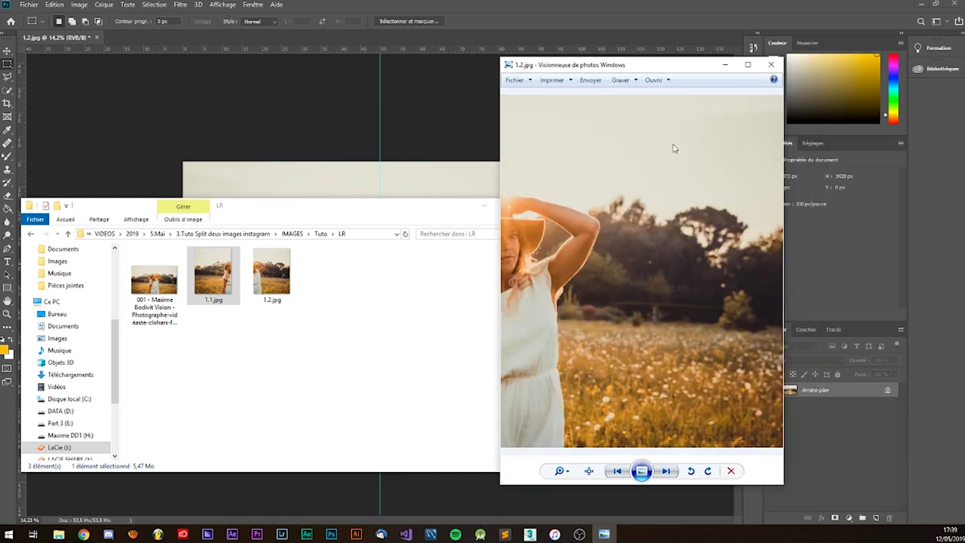
pyautogui.click(772, 65)
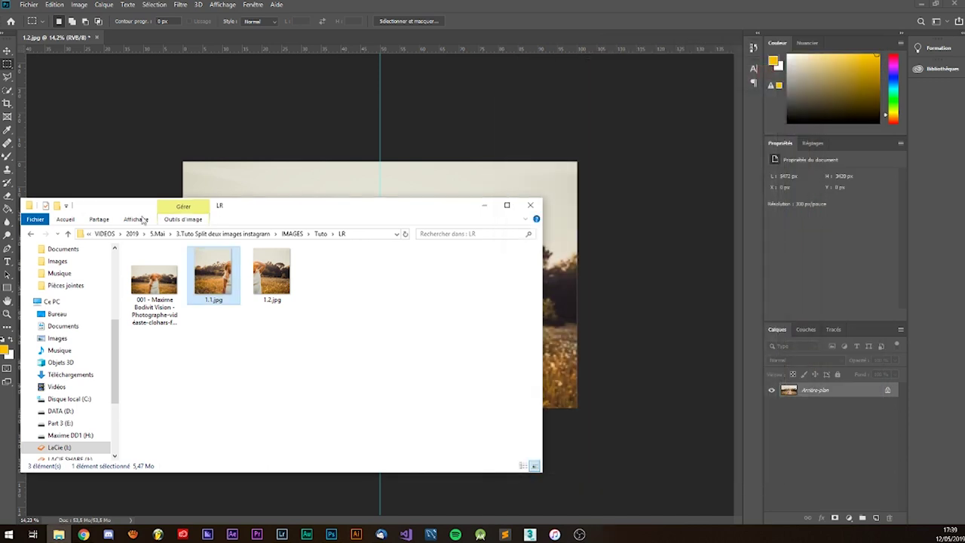
# Go back to the Tuto folder and drag 028A0488.png onto the Photoshop canvas.
pyautogui.click(33, 235)
pyautogui.click(385, 278)
pyautogui.moveTo(389, 286); pyautogui.dragTo(403, 166)
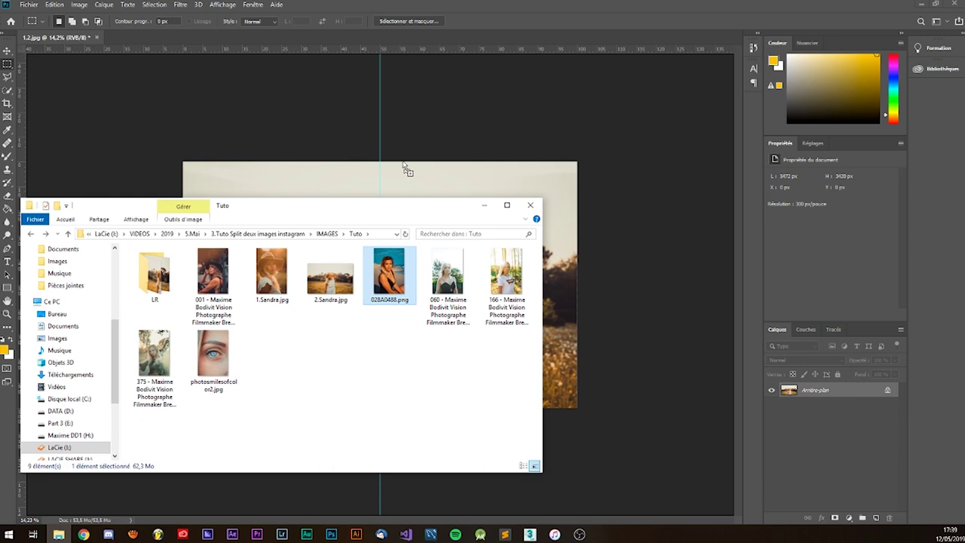
pyautogui.moveTo(403, 164); pyautogui.dragTo(405, 170)
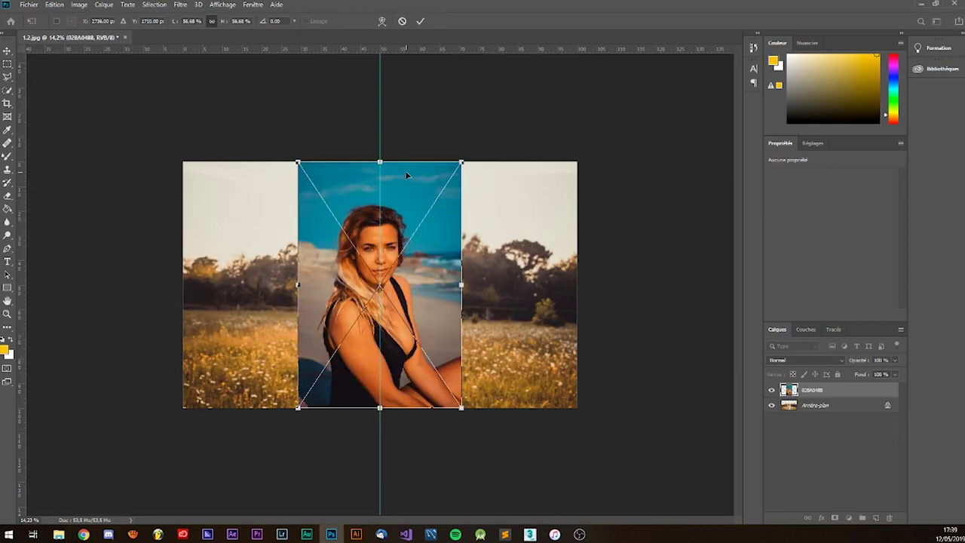
# Enlarge the beach portrait to about 135%, shift it down, commit it, and marquee its left half.
pyautogui.moveTo(463, 410); pyautogui.dragTo(638, 537)
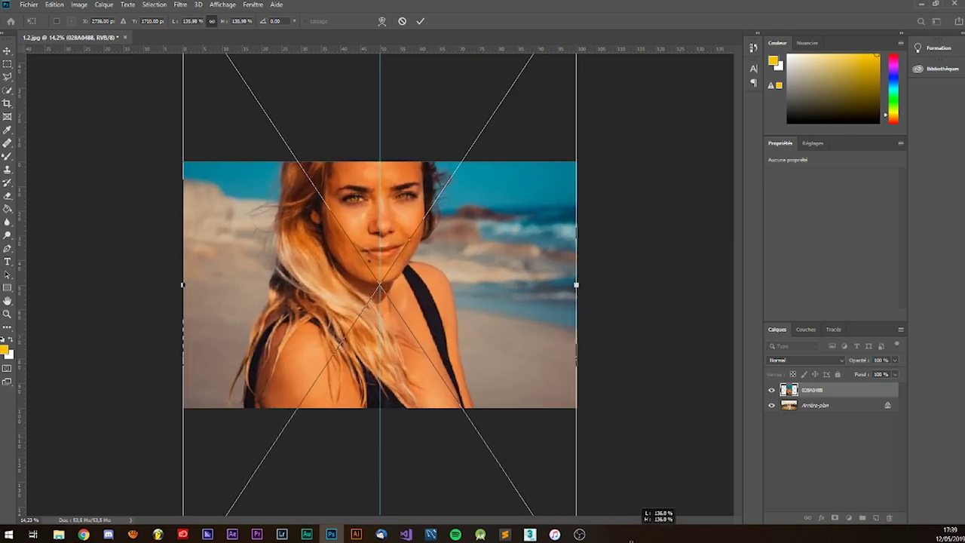
pyautogui.moveTo(515, 281); pyautogui.dragTo(512, 312)
pyautogui.press('Return')
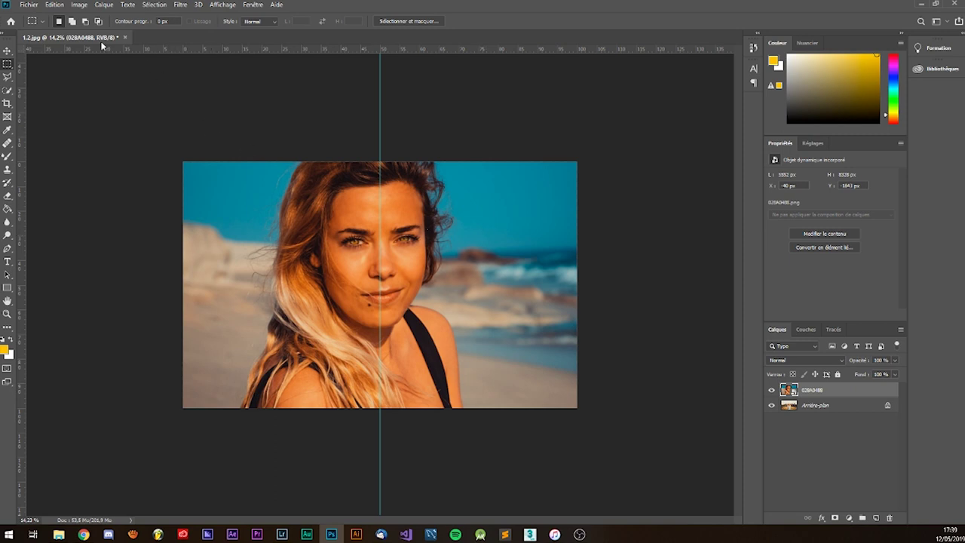
pyautogui.moveTo(183, 162); pyautogui.dragTo(378, 431)
# Crop the portrait to the left-half selection and save it as JPEG '2.1' in the LR folder.
pyautogui.click(77, 4)
pyautogui.click(102, 107)
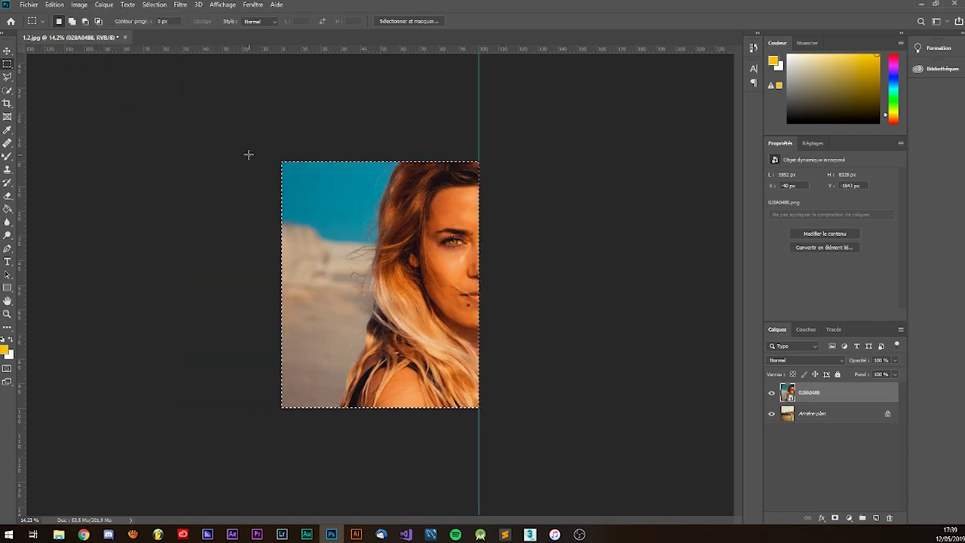
pyautogui.click(28, 5)
pyautogui.click(60, 117)
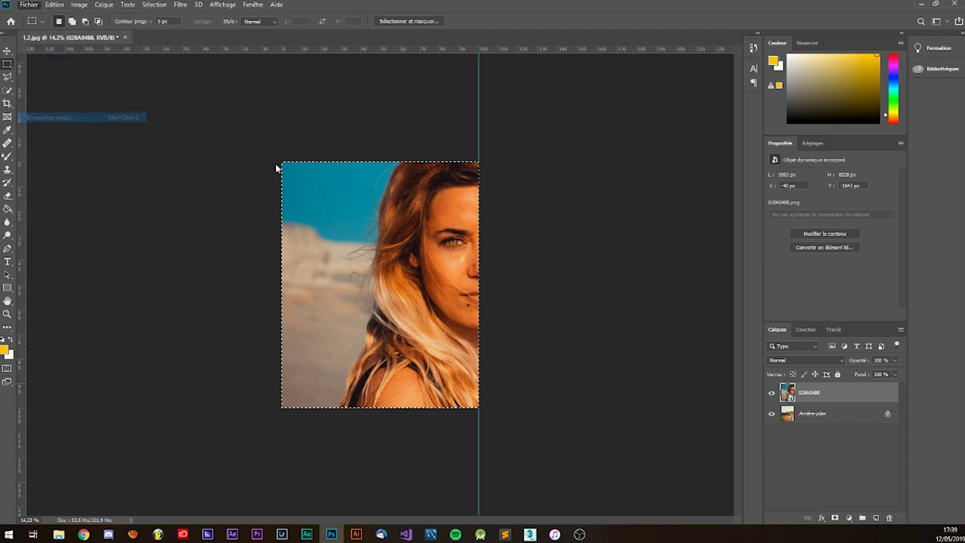
pyautogui.click(74, 219)
pyautogui.write('2.1.psd')
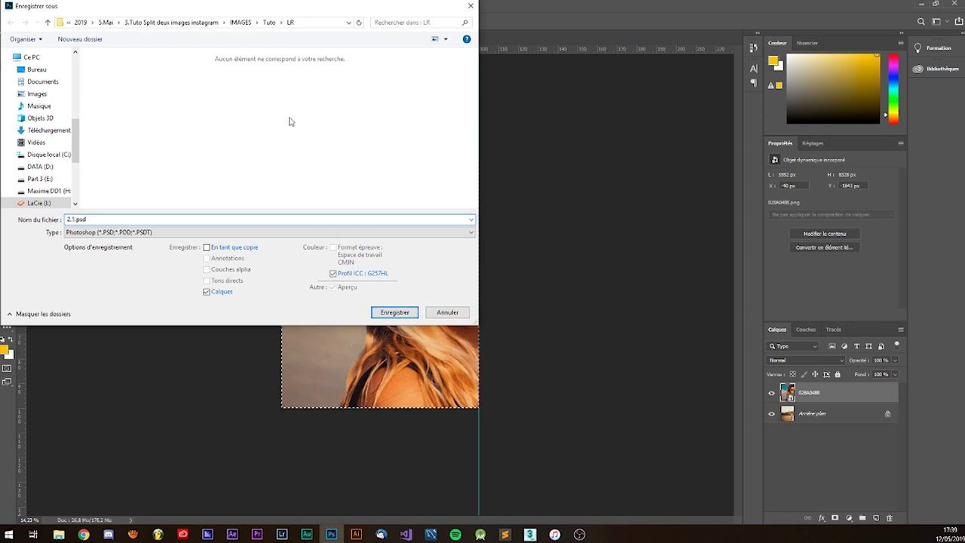
pyautogui.click(178, 234)
pyautogui.click(120, 321)
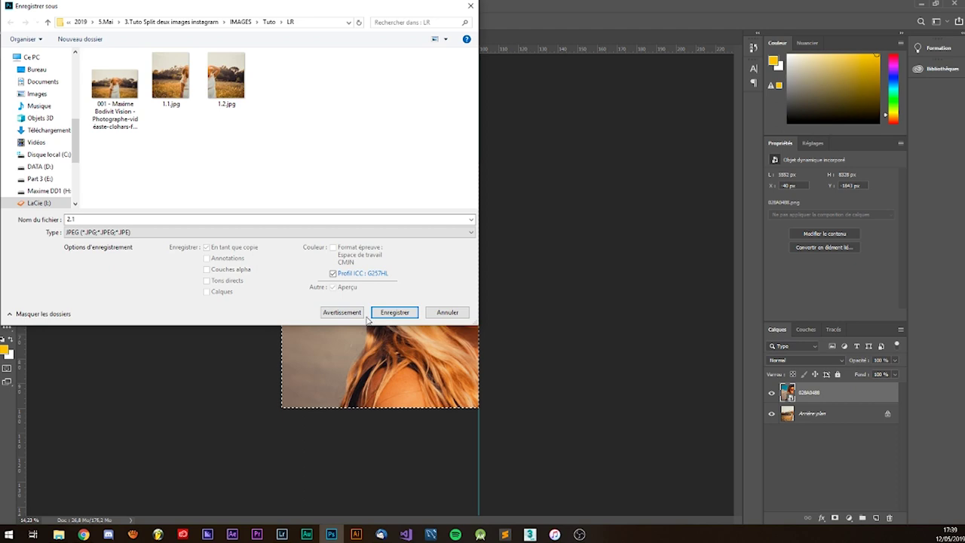
pyautogui.click(395, 312)
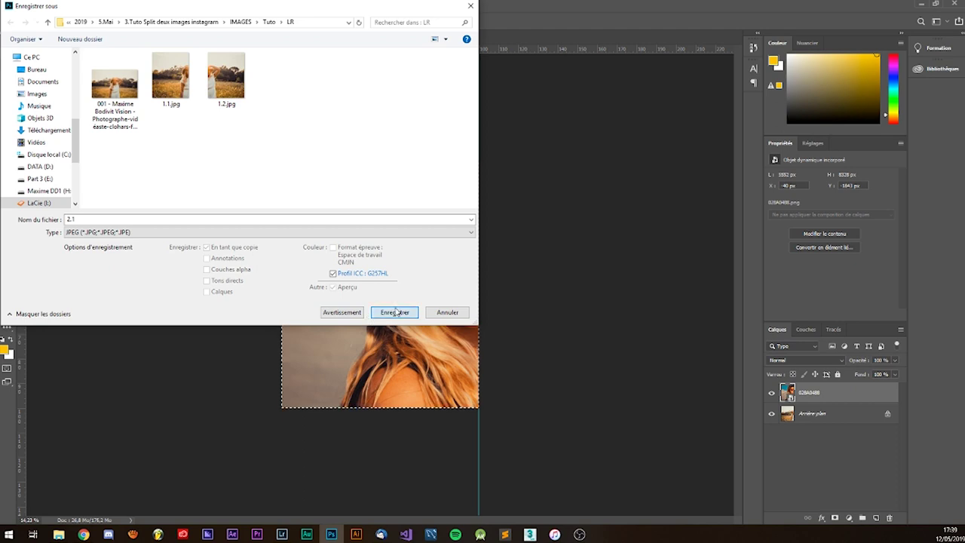
pyautogui.click(360, 164)
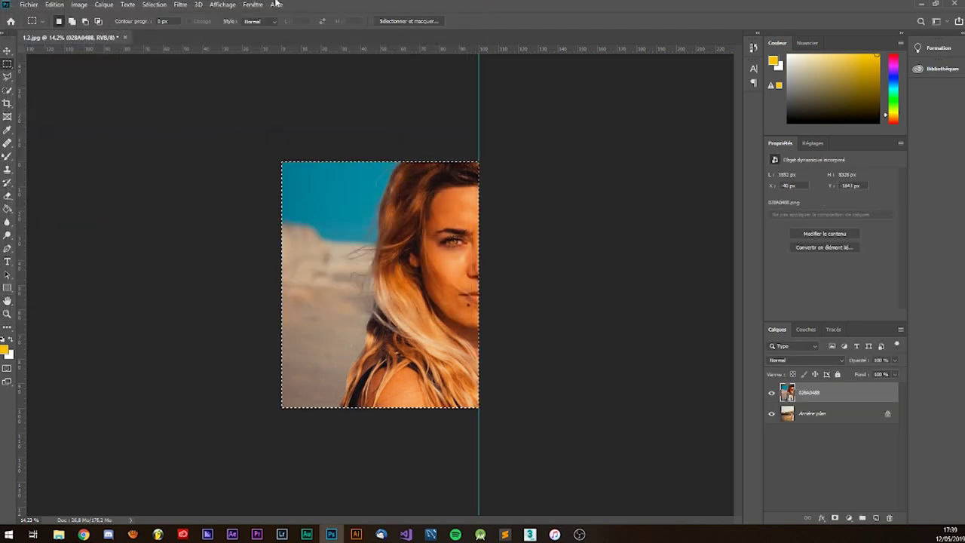
# Undo the left-half crop, move the marquee to the right half, and crop to it.
pyautogui.click(54, 5)
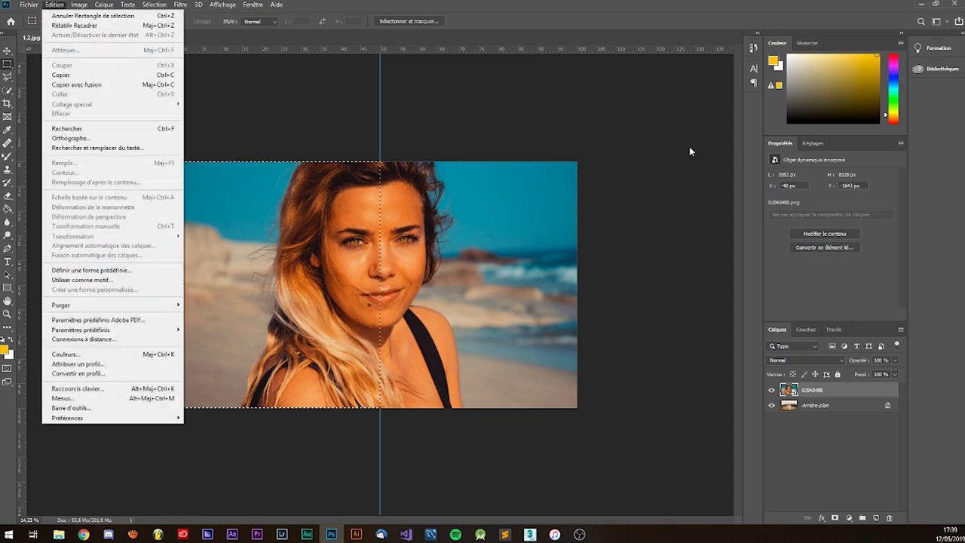
pyautogui.click(689, 150)
pyautogui.moveTo(595, 154); pyautogui.dragTo(380, 408)
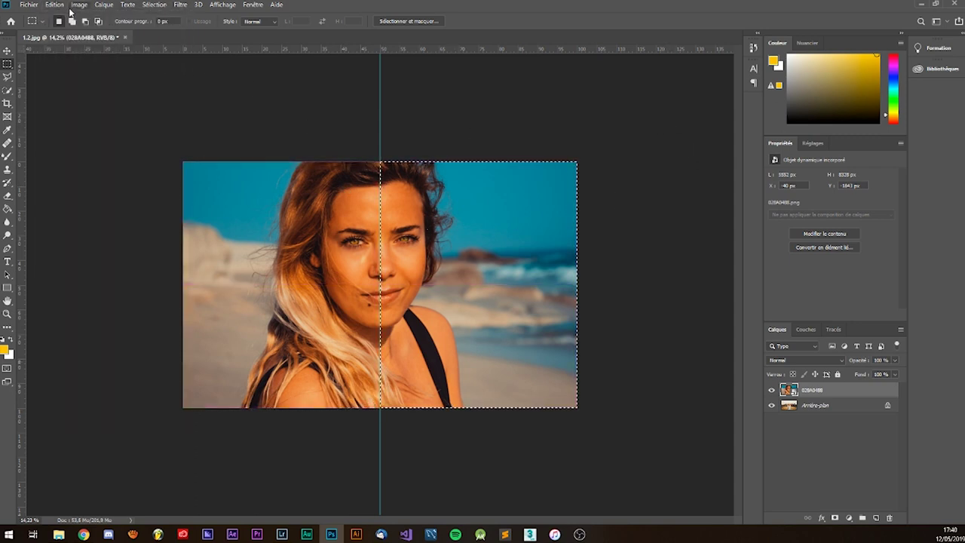
pyautogui.click(78, 4)
pyautogui.click(103, 110)
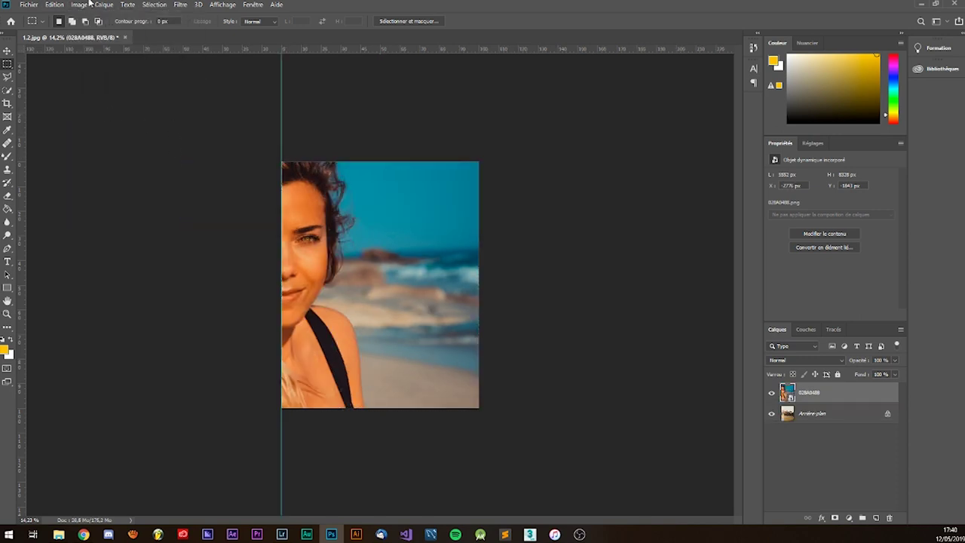
# Save the right half as the JPEG 2.2.jpg in the LR folder.
pyautogui.click(30, 6)
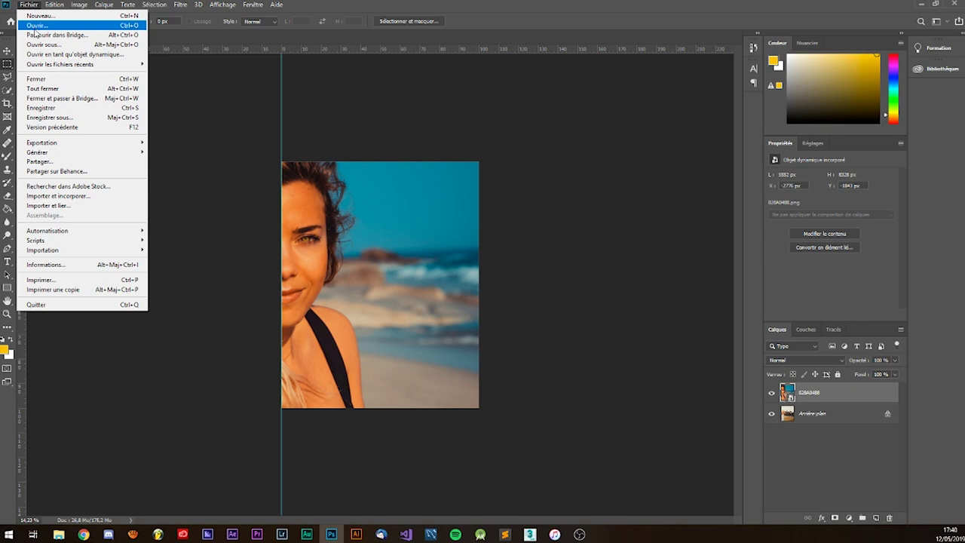
pyautogui.click(49, 116)
pyautogui.click(162, 232)
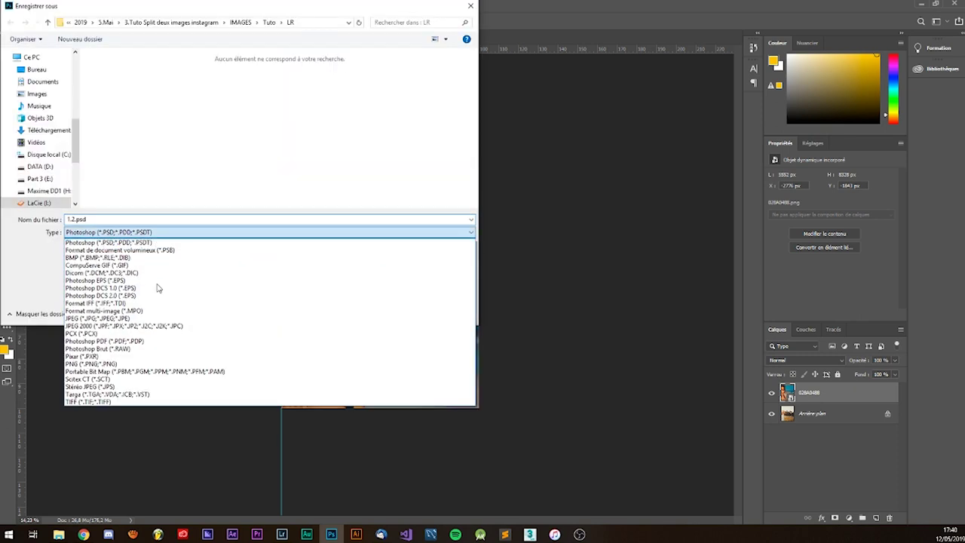
pyautogui.click(127, 319)
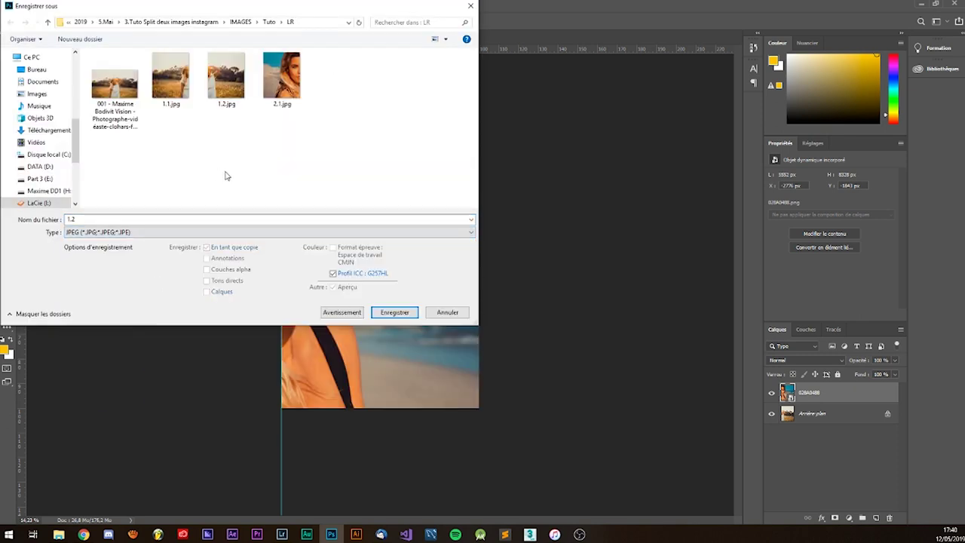
pyautogui.click(269, 82)
pyautogui.click(76, 219)
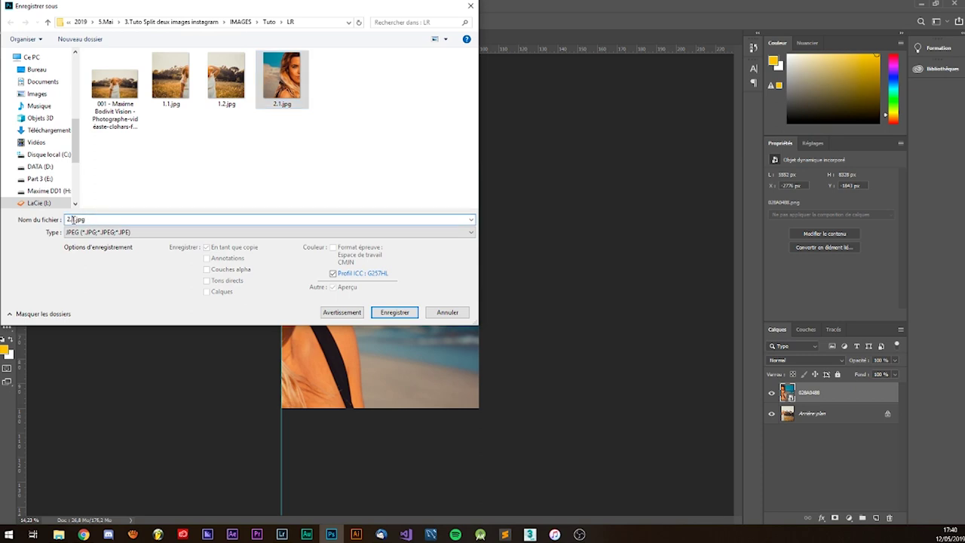
pyautogui.press('BackSpace')
pyautogui.press('BackSpace')
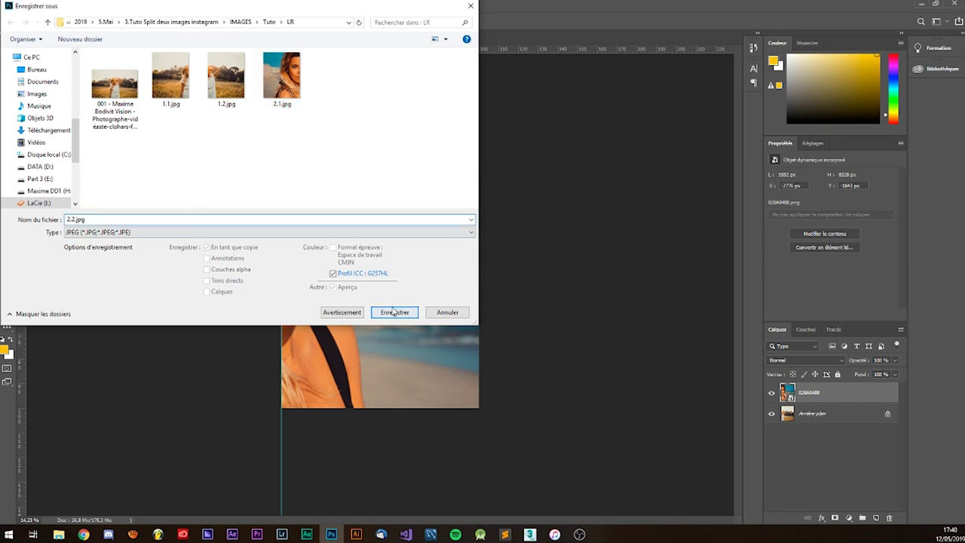
pyautogui.click(394, 312)
pyautogui.click(369, 162)
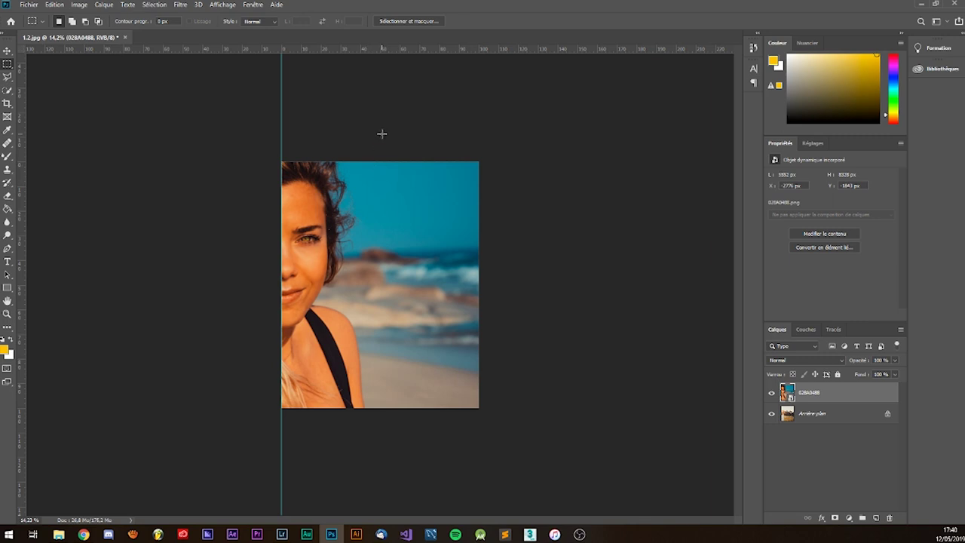
# Minimize Photoshop and Lightroom, then move the Tuto folder window up and to the right.
pyautogui.hotkey('ctrl', '-')
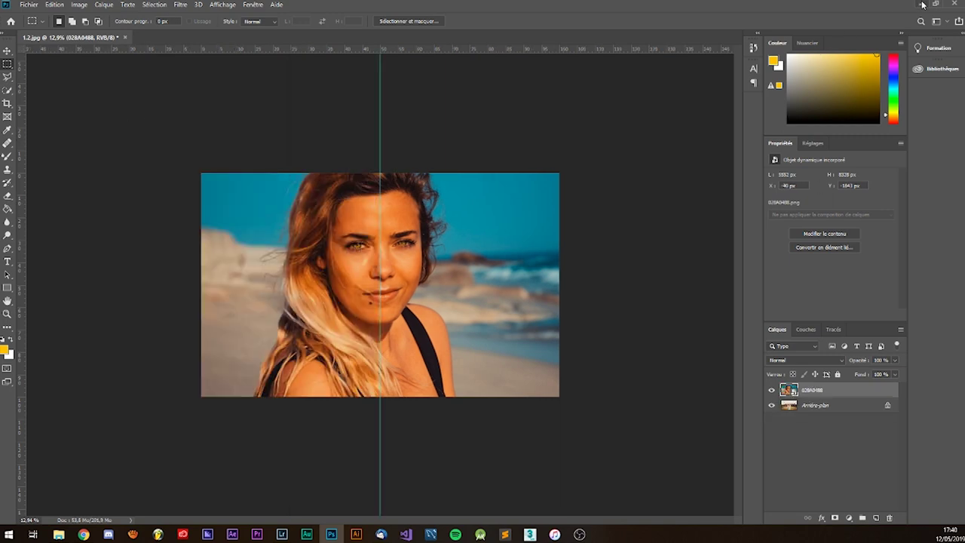
pyautogui.click(922, 5)
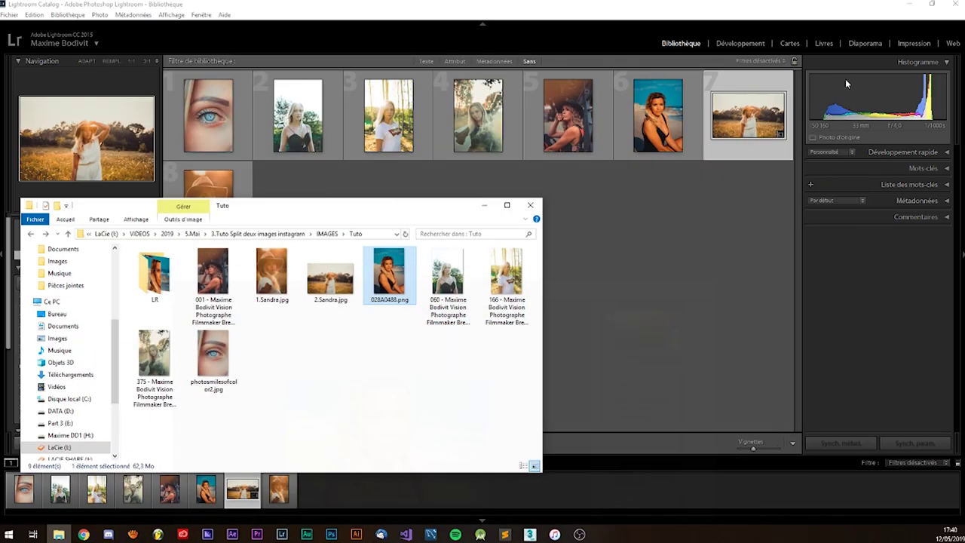
pyautogui.click(907, 5)
pyautogui.moveTo(380, 211); pyautogui.dragTo(472, 182)
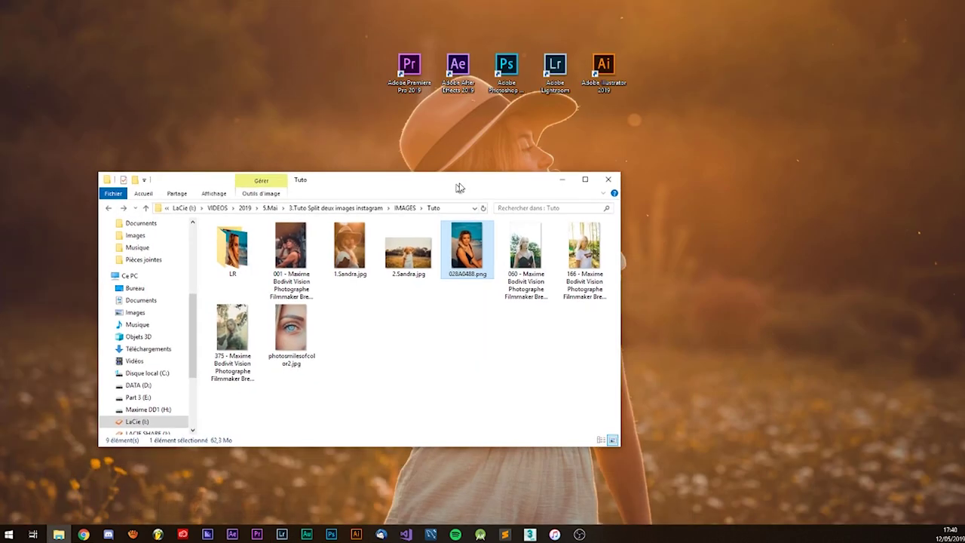